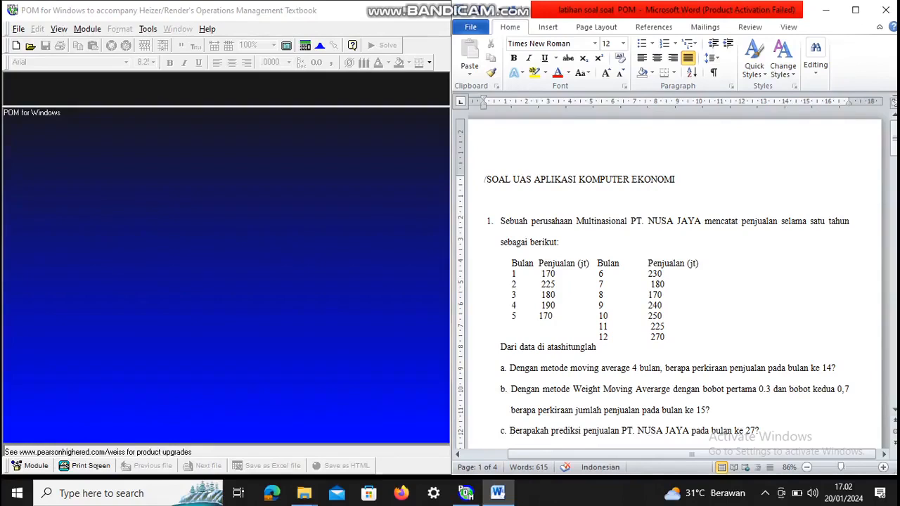
# Delete the stray slash before the heading "SOAL UAS APLIKASI KOMPUTER EKONOMI" in the Word document
pyautogui.write('/')
pyautogui.press('BackSpace')
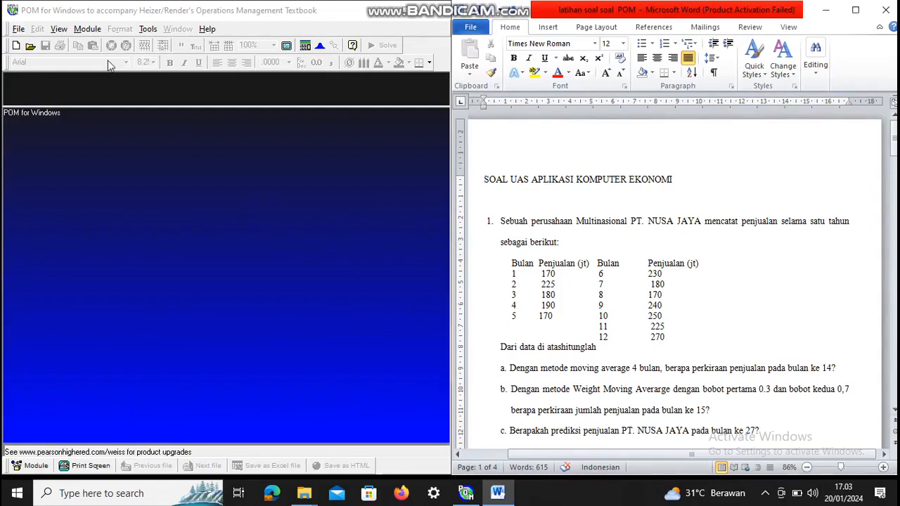
# Switch to POM for Windows, load the Forecasting module and start a new Time Series Analysis data set
pyautogui.click(85, 29)
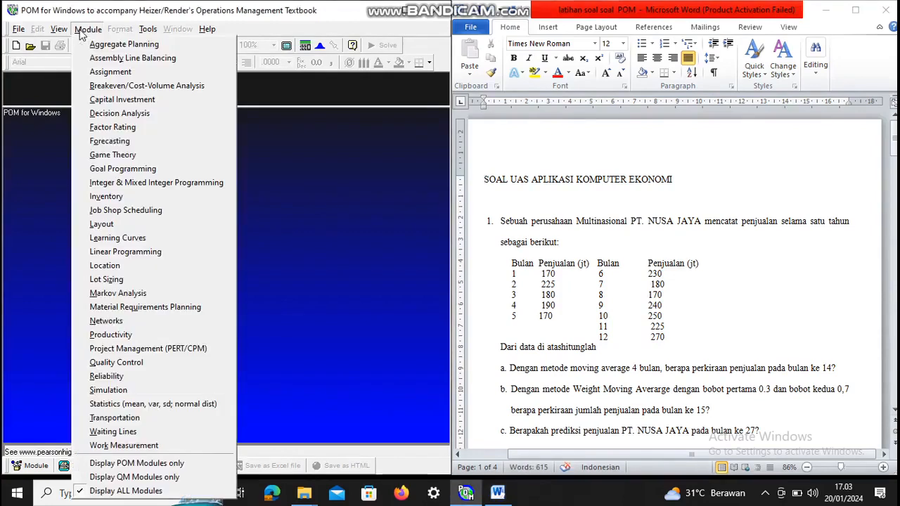
pyautogui.click(124, 140)
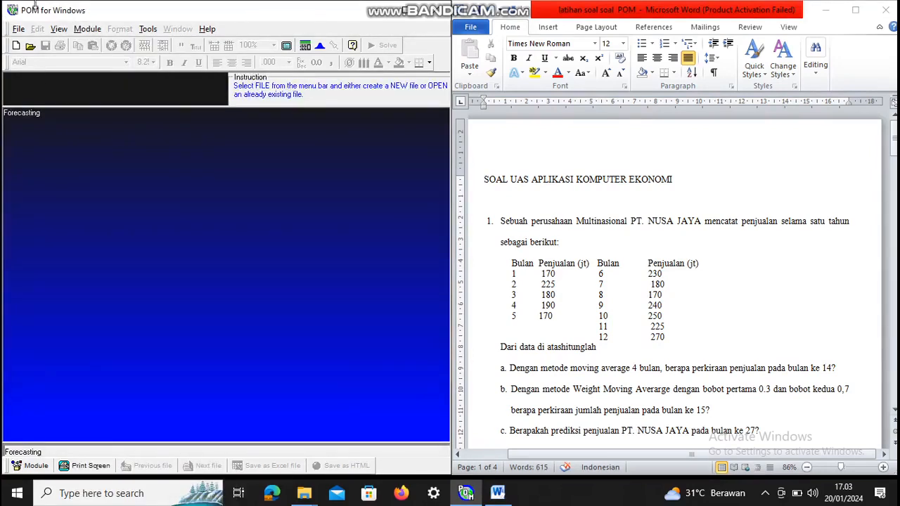
pyautogui.click(19, 30)
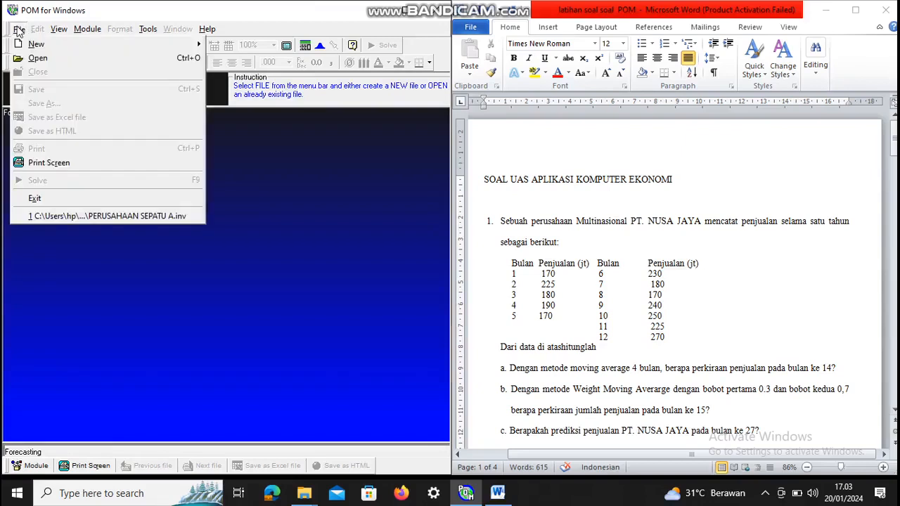
pyautogui.click(19, 31)
pyautogui.click(19, 31)
pyautogui.moveTo(32, 47)
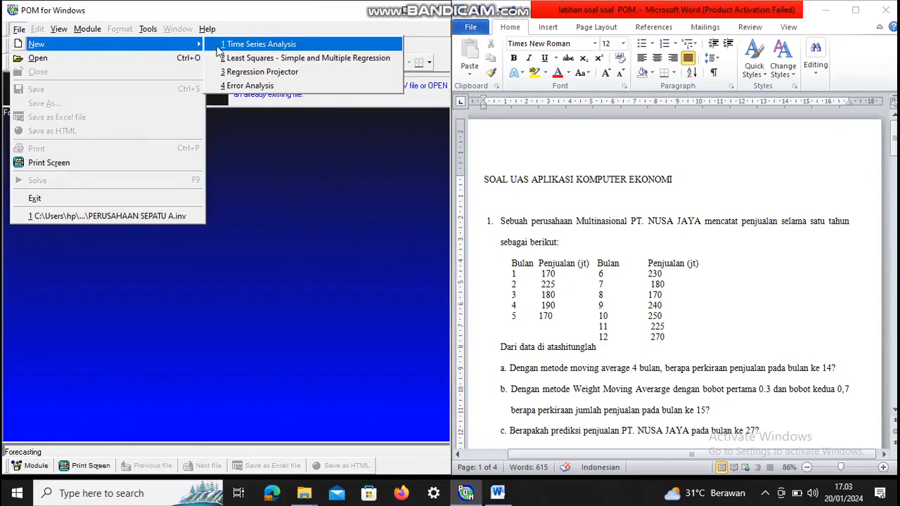
pyautogui.click(219, 48)
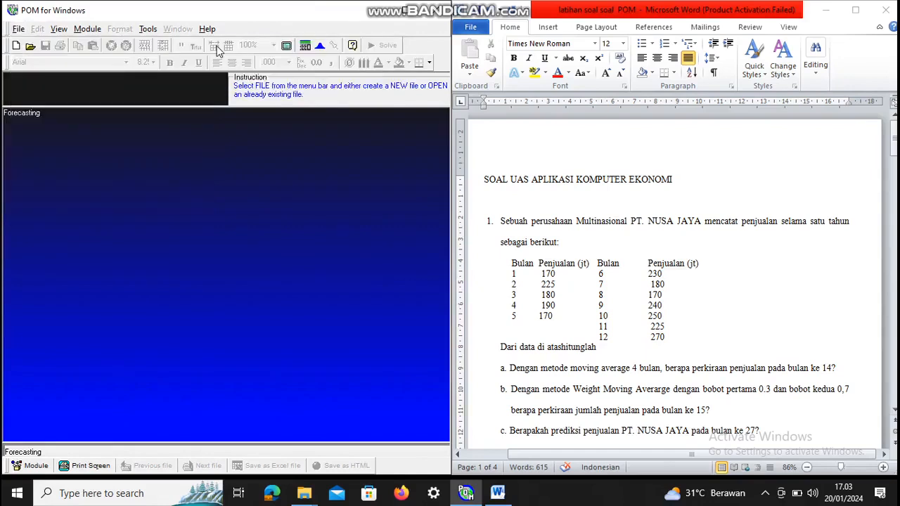
# Create the data set titled PT NUSA JAYA with 12 past periods and row names 1, 2, 3, 4, 5
pyautogui.write('pt')
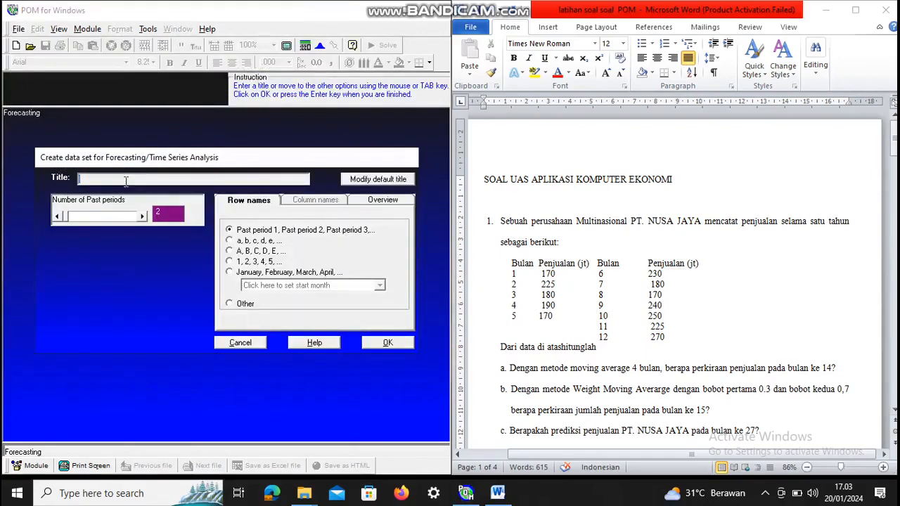
pyautogui.press('BackSpace')
pyautogui.press('BackSpace')
pyautogui.write('PT NUSA JAYA')
pyautogui.doubleClick(159, 210)
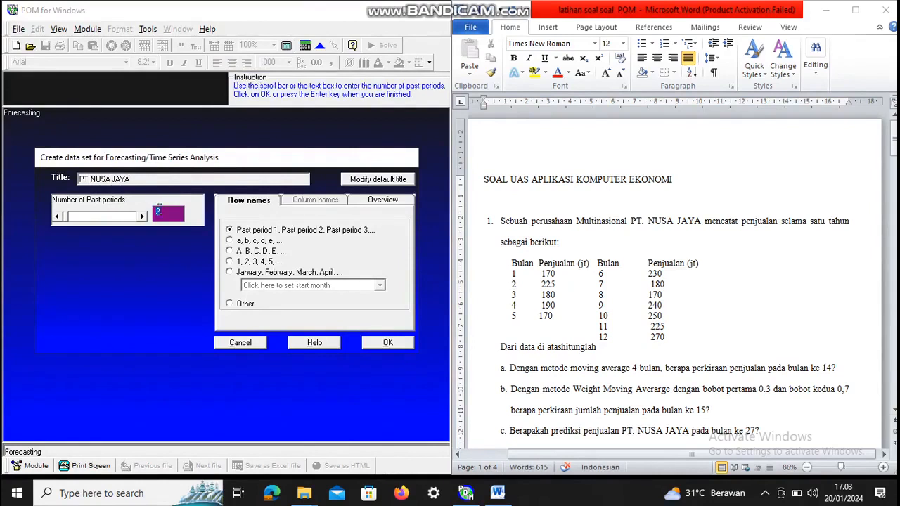
pyautogui.write('12')
pyautogui.click(231, 263)
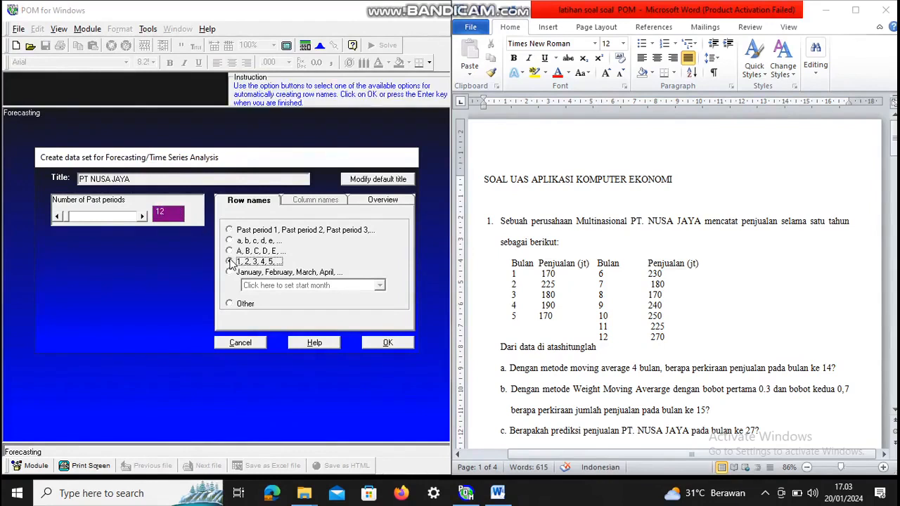
pyautogui.click(374, 343)
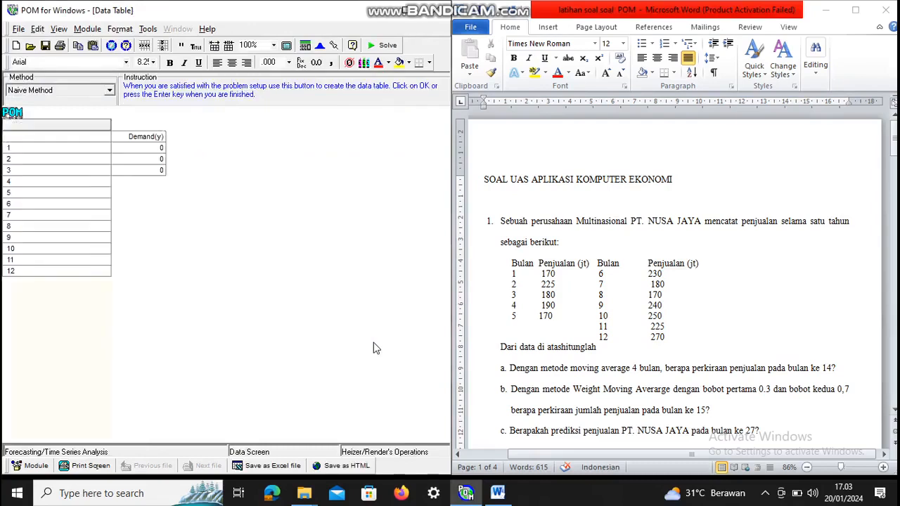
# Choose Moving Averages as the forecasting method with 4 periods to average
pyautogui.click(110, 93)
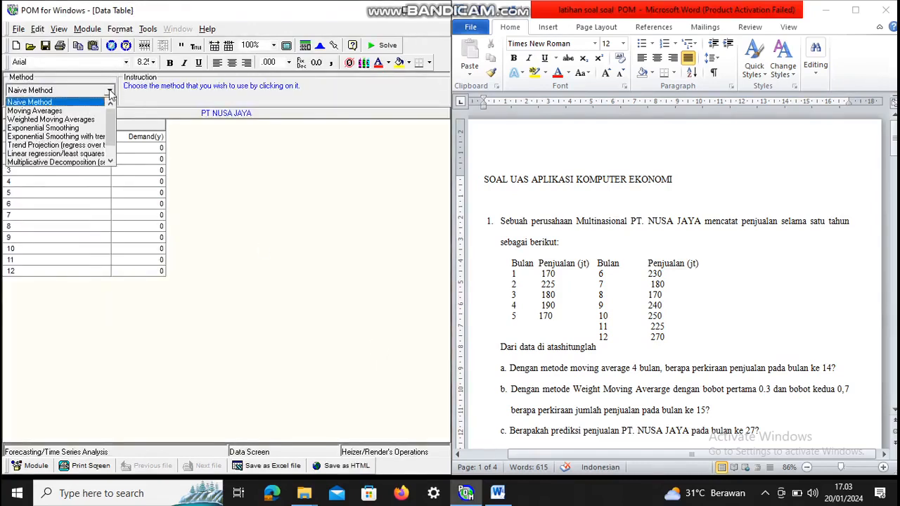
pyautogui.click(58, 111)
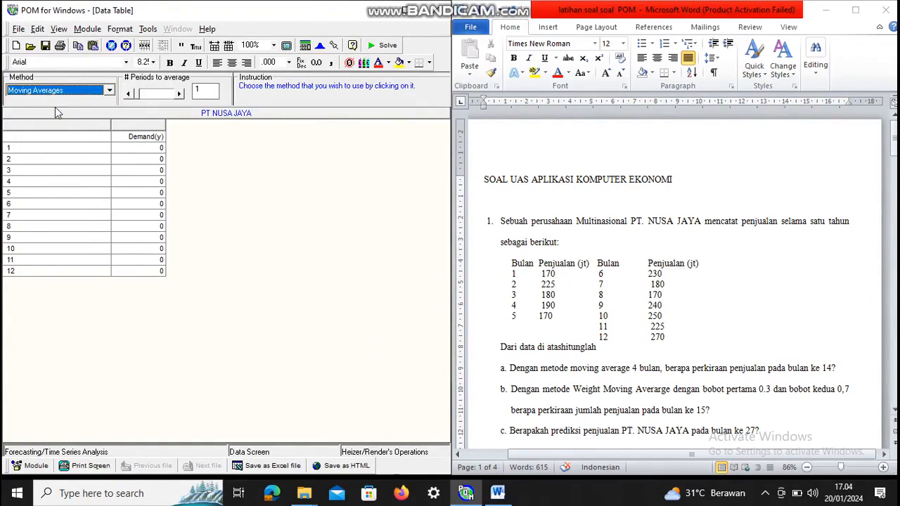
pyautogui.click(205, 88)
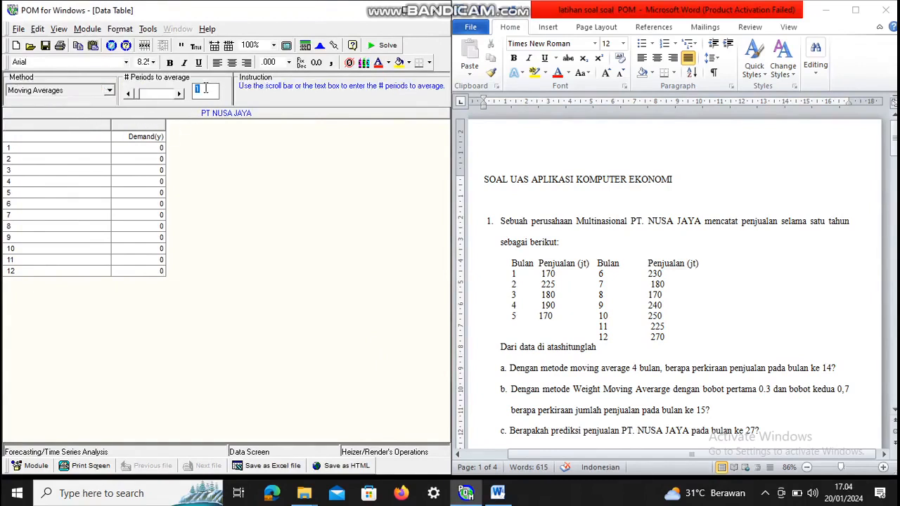
pyautogui.write('4')
# Enter demands 170, 225, 180, 190, 170, 230, 180, 170, 240, 250, 225 and 270 for periods 1 to 12, and solve the forecast
pyautogui.hotkey('ctrl', 'v')
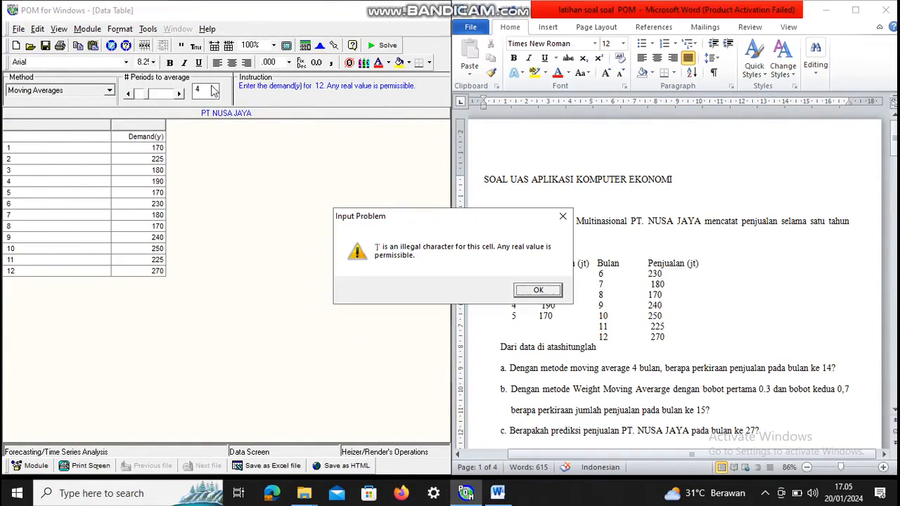
pyautogui.click(563, 217)
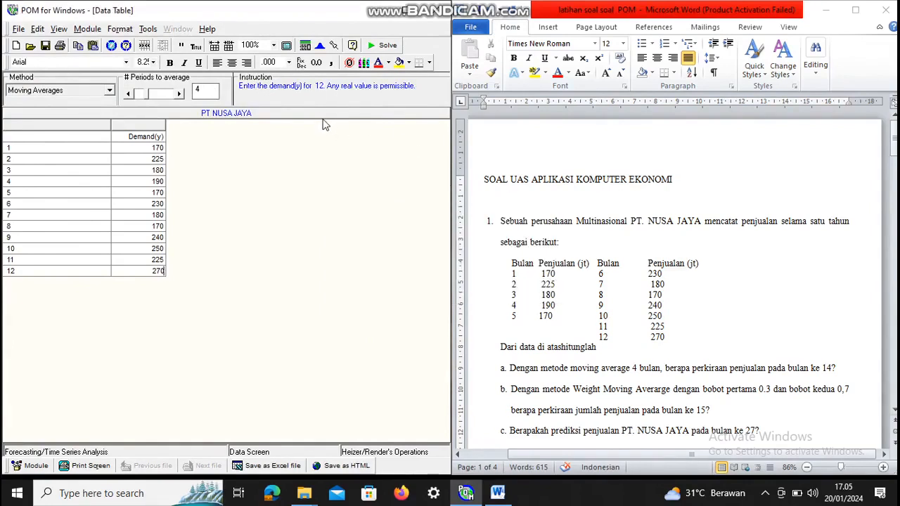
pyautogui.click(388, 47)
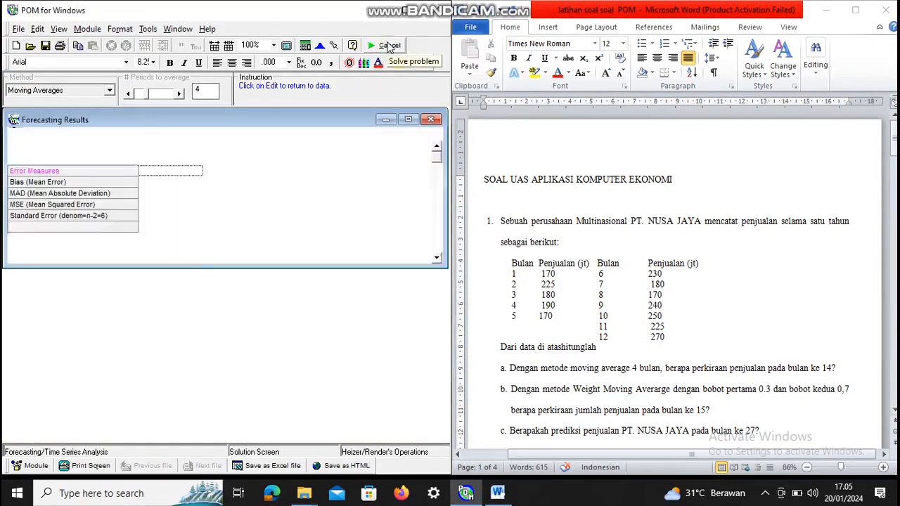
pyautogui.click(178, 29)
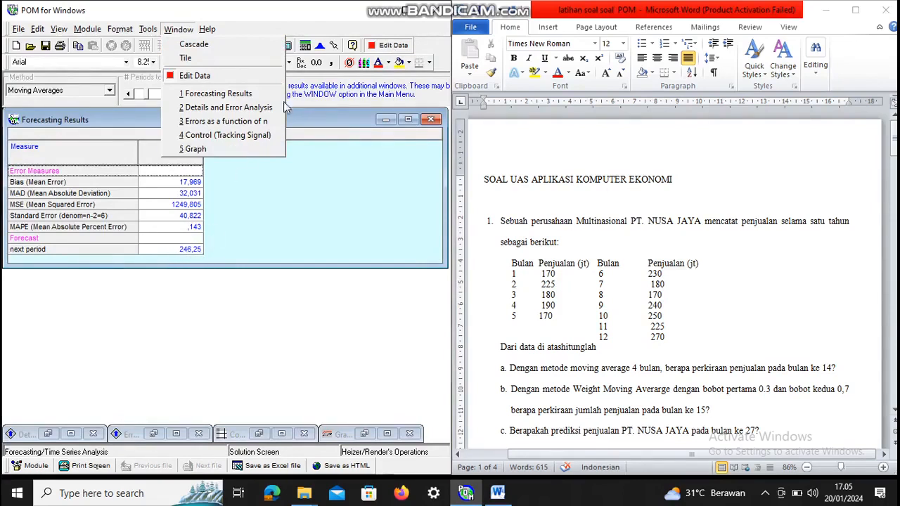
pyautogui.click(377, 51)
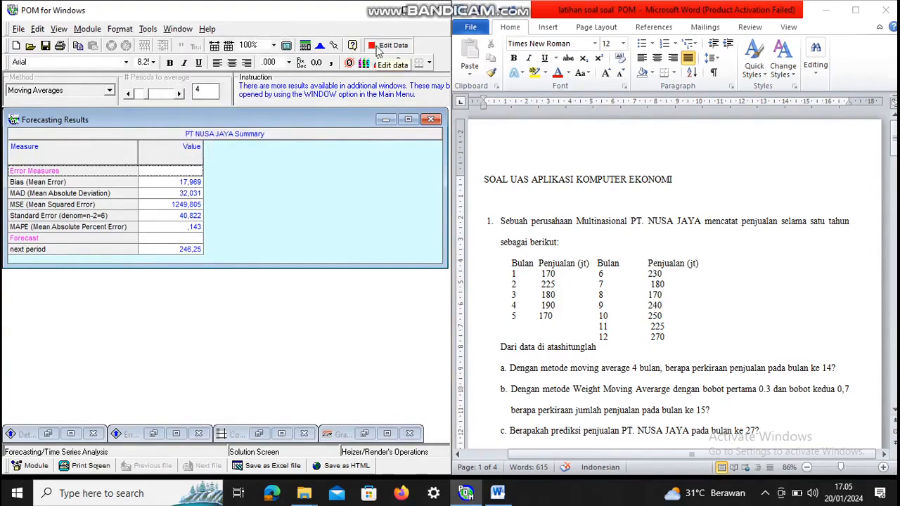
# Return to the data table, add a period 13 row with demand 246, and solve the moving average forecast again
pyautogui.click(378, 49)
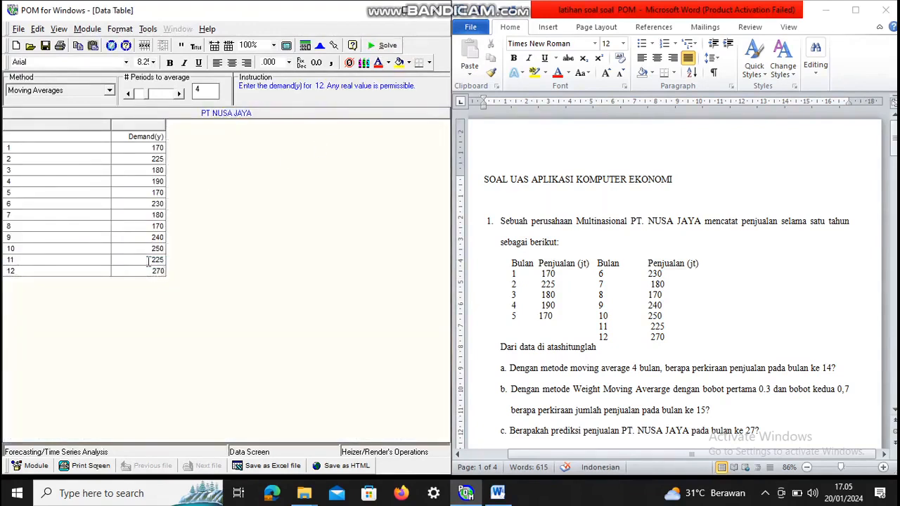
pyautogui.click(145, 45)
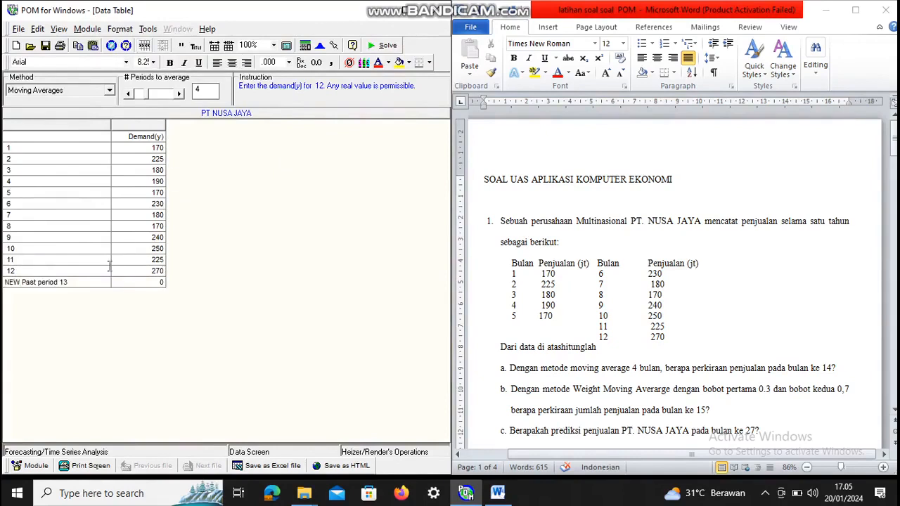
pyautogui.click(153, 282)
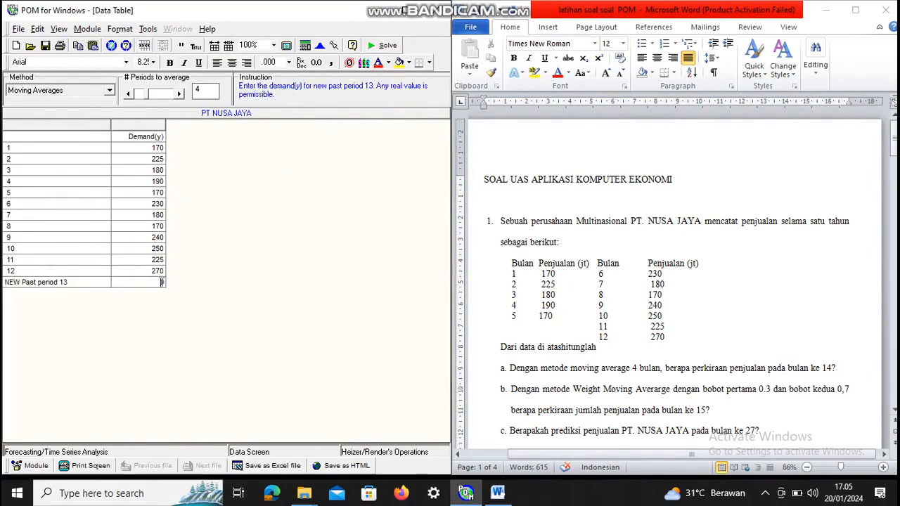
pyautogui.write('246')
pyautogui.click(387, 47)
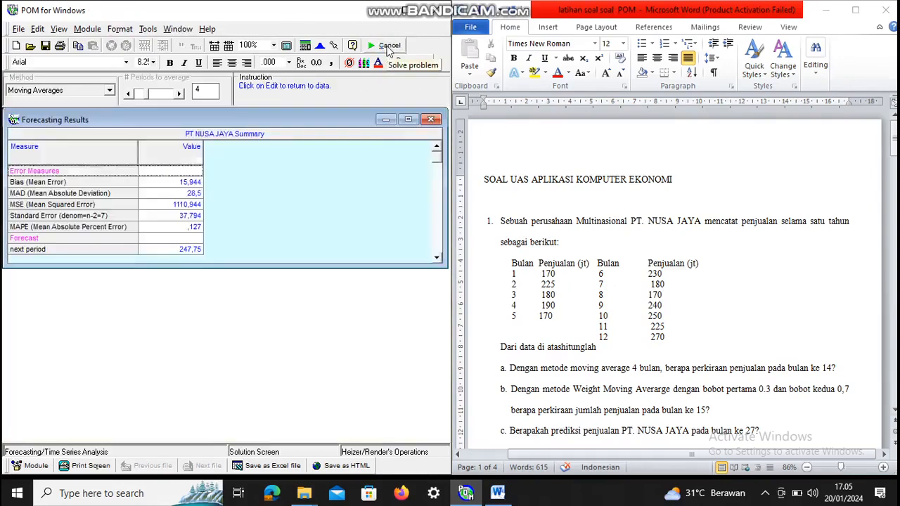
pyautogui.hotkey('alt', 'w')
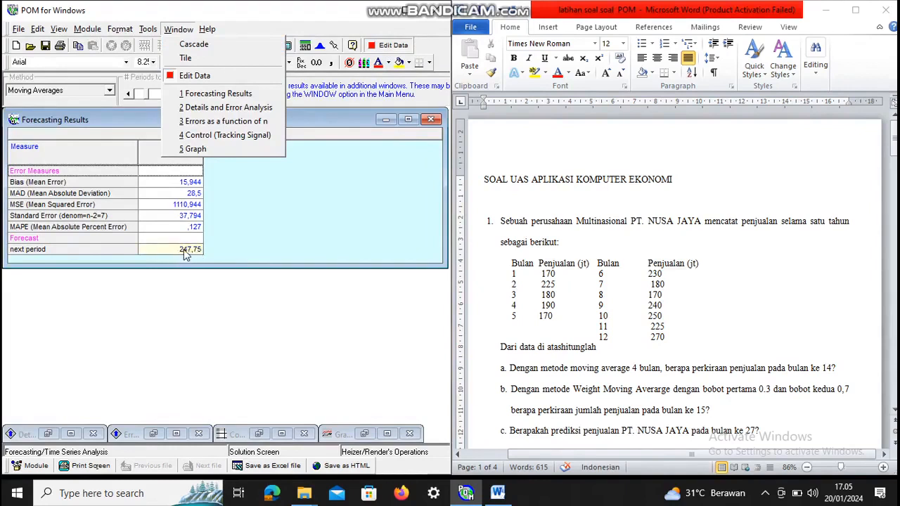
pyautogui.click(387, 48)
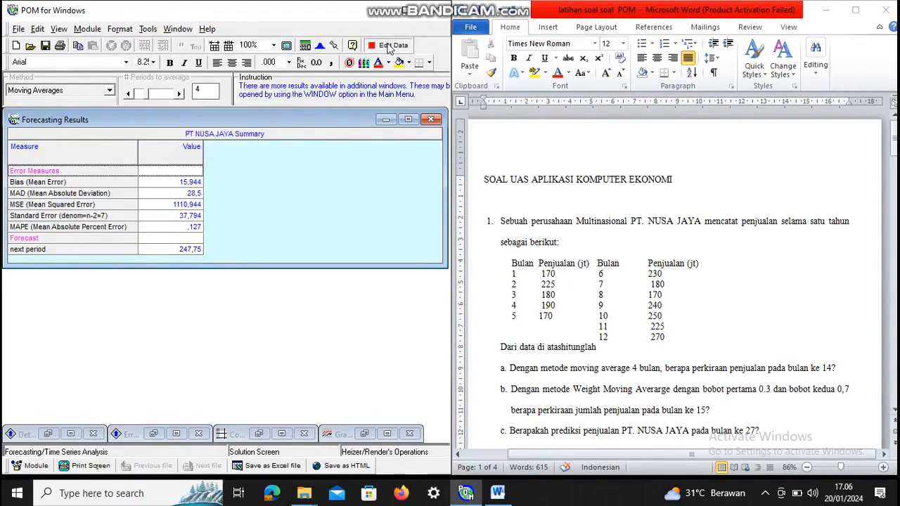
# Return to the data table, delete the period 13 row and name the last remaining row 12
pyautogui.click(387, 47)
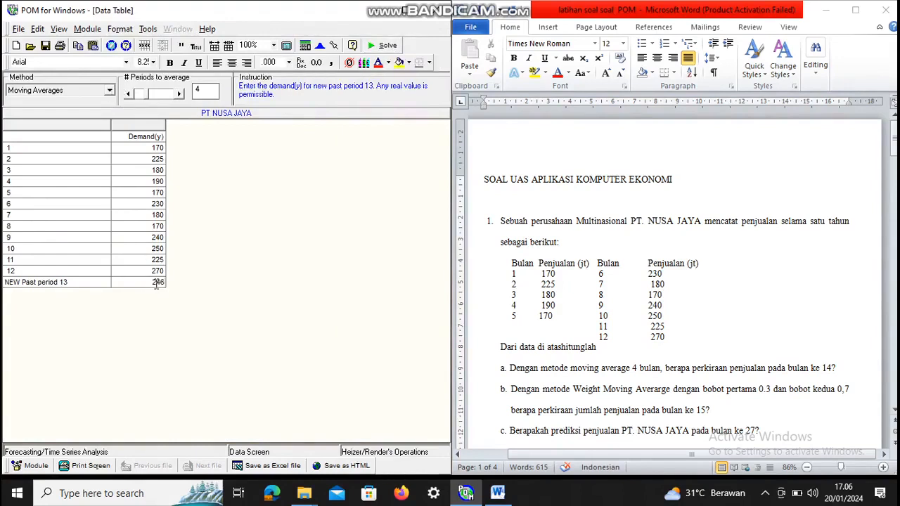
pyautogui.moveTo(165, 283); pyautogui.dragTo(43, 282)
pyautogui.rightClick(43, 282)
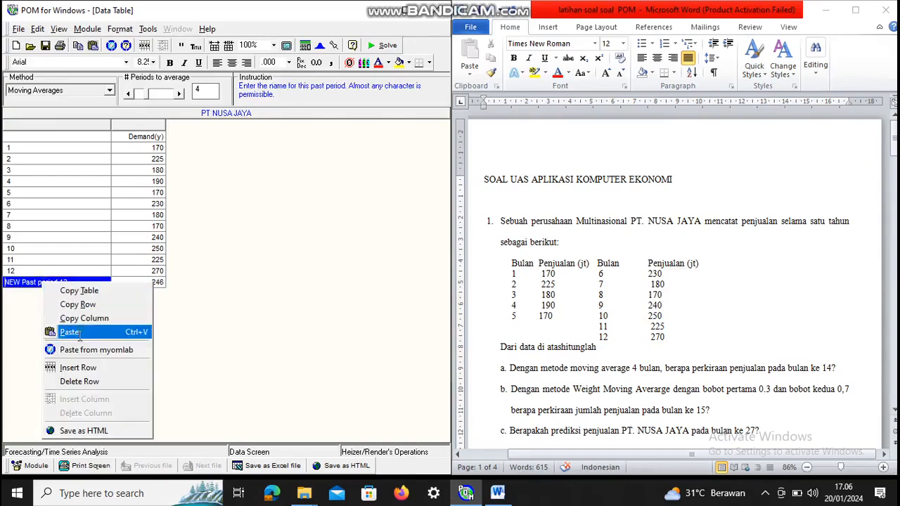
pyautogui.click(77, 379)
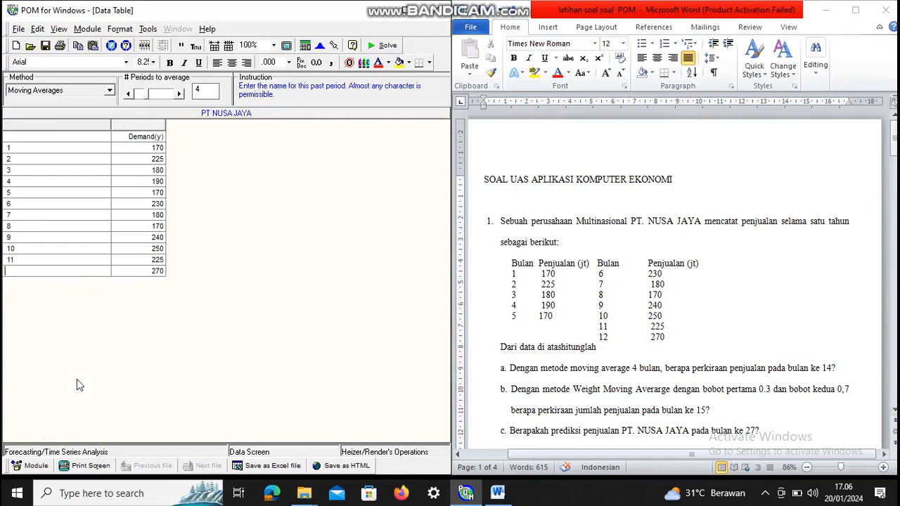
pyautogui.write('12')
# Solve the forecast with Weighted Moving Averages, weighting the most recent period 0.3 and the second most recent period .7
pyautogui.click(109, 93)
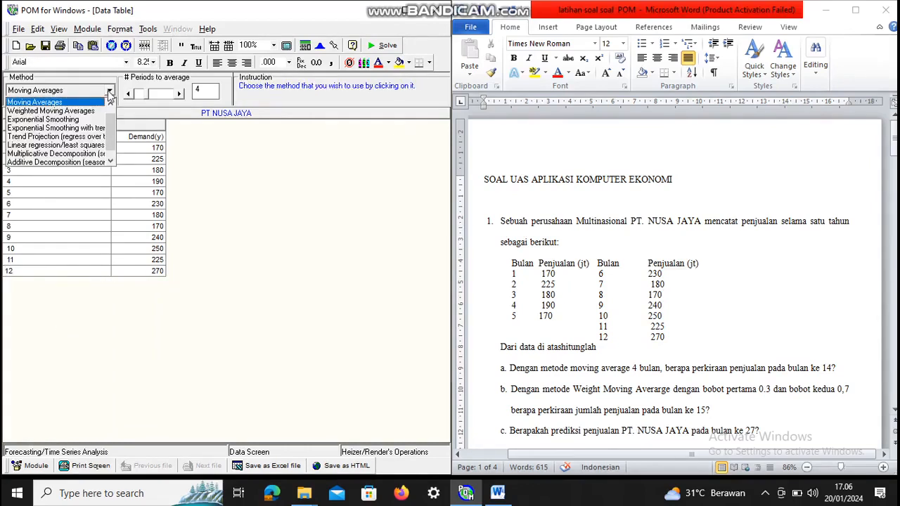
pyautogui.click(81, 111)
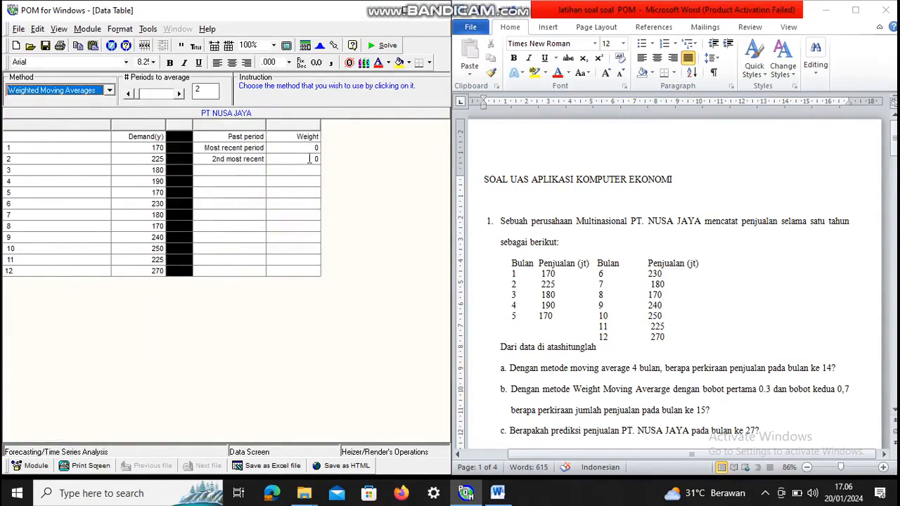
pyautogui.click(312, 159)
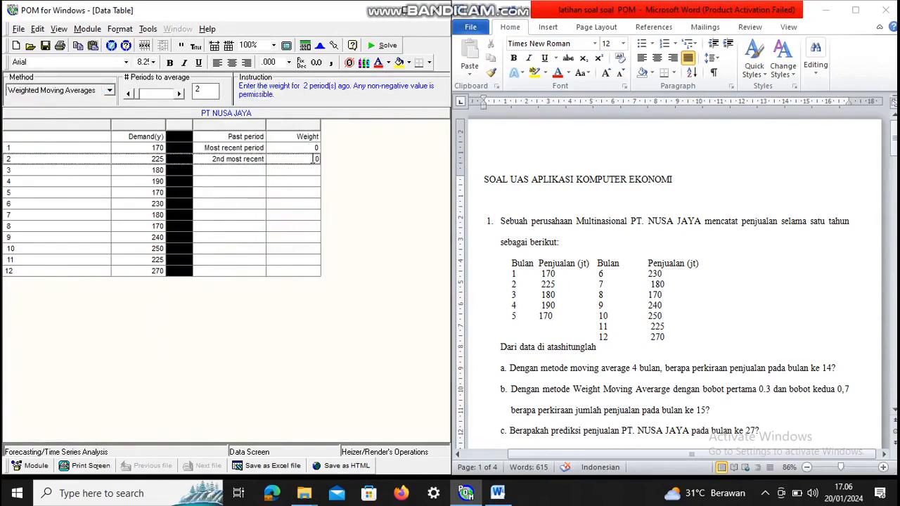
pyautogui.click(320, 159)
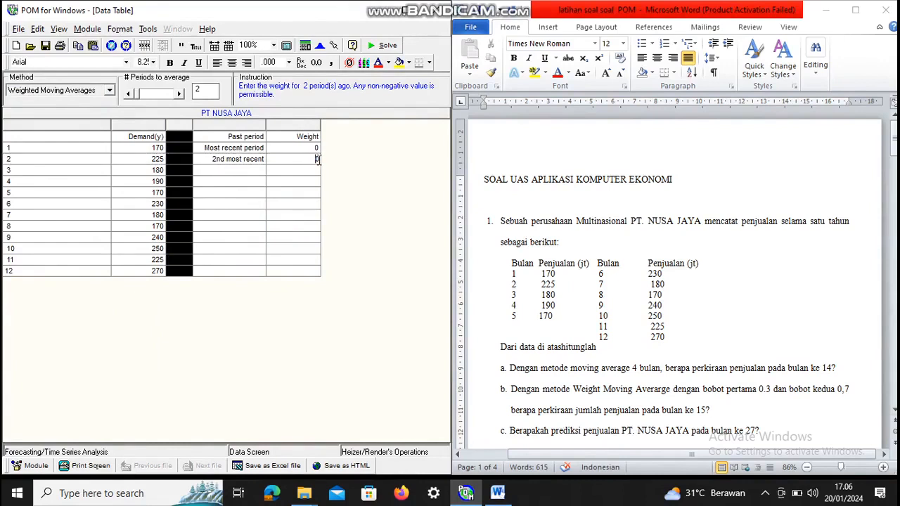
pyautogui.write('7')
pyautogui.click(317, 149)
pyautogui.write('0.3')
pyautogui.click(345, 185)
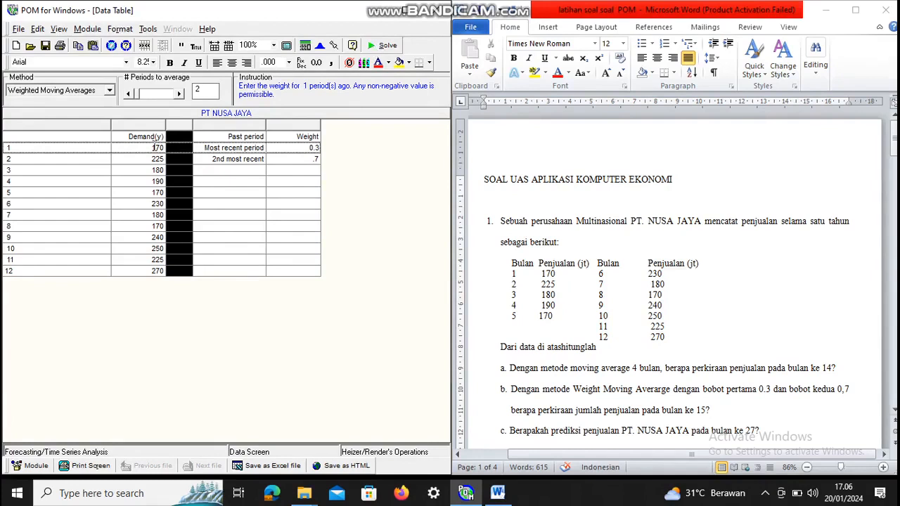
pyautogui.click(225, 138)
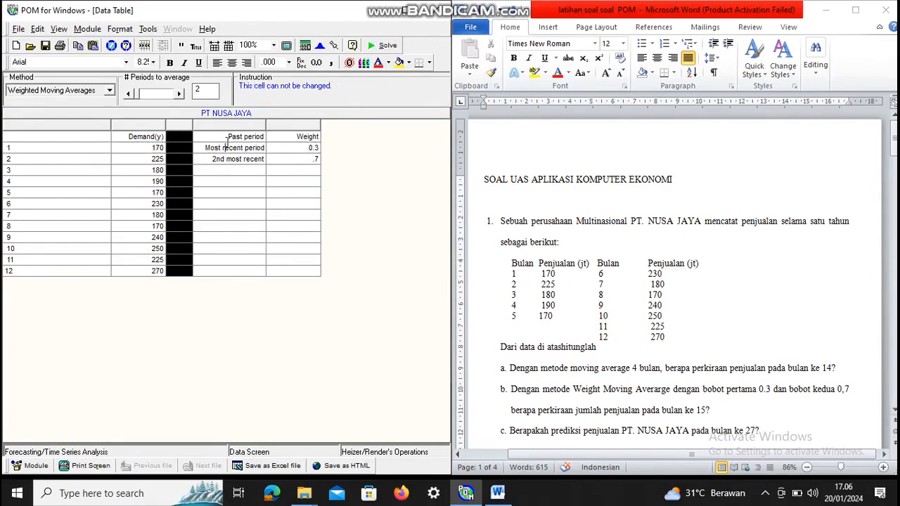
pyautogui.click(391, 47)
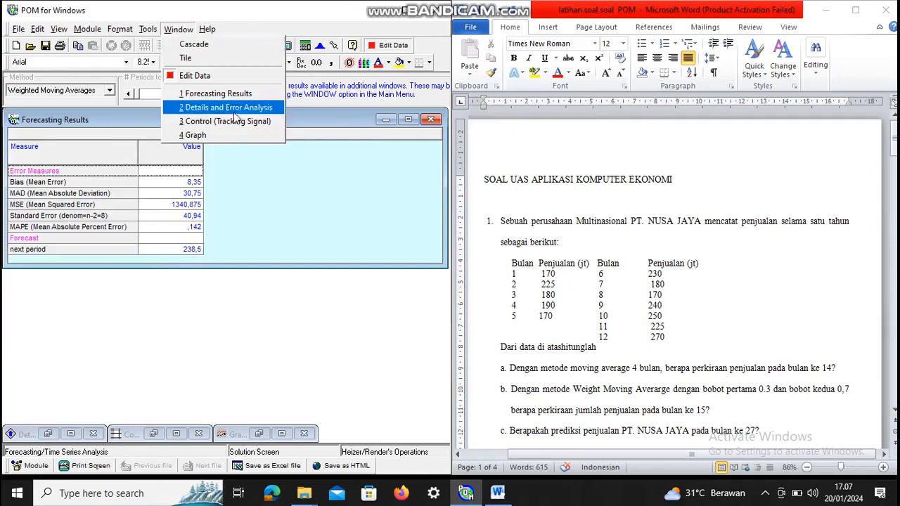
pyautogui.click(406, 46)
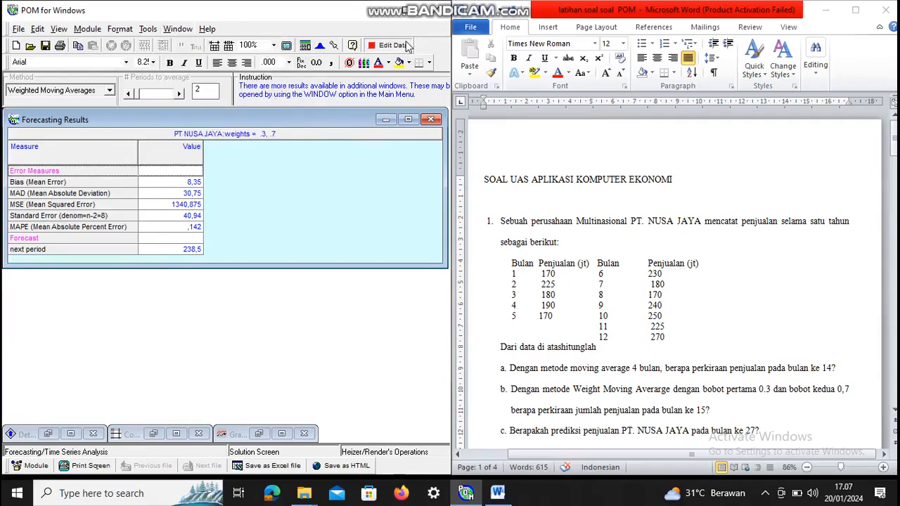
# Return to the data table, add a period 13 row with demand 238, and solve the weighted moving average forecast
pyautogui.click(406, 46)
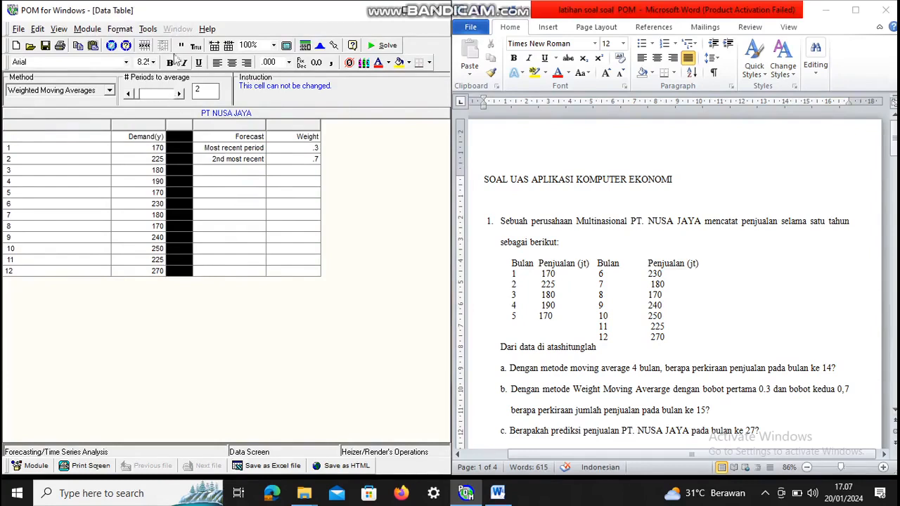
pyautogui.click(144, 46)
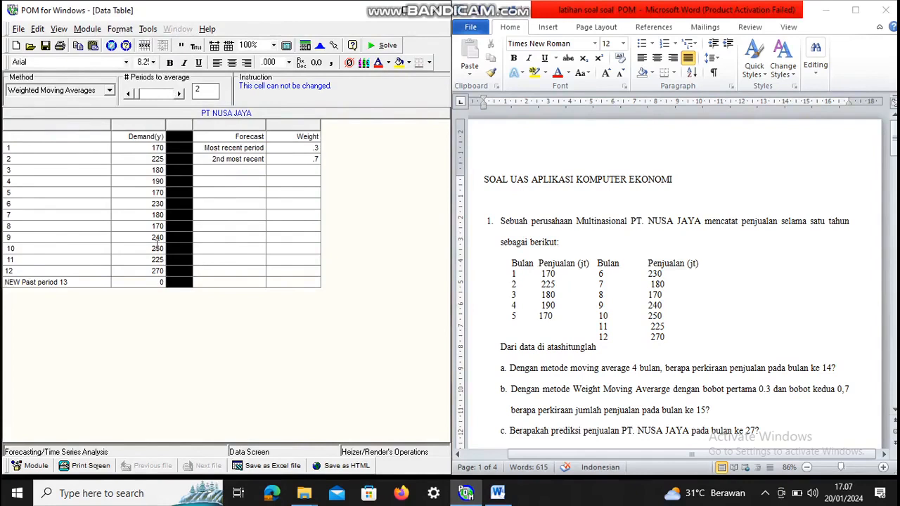
pyautogui.click(149, 280)
pyautogui.write('230')
pyautogui.write('8')
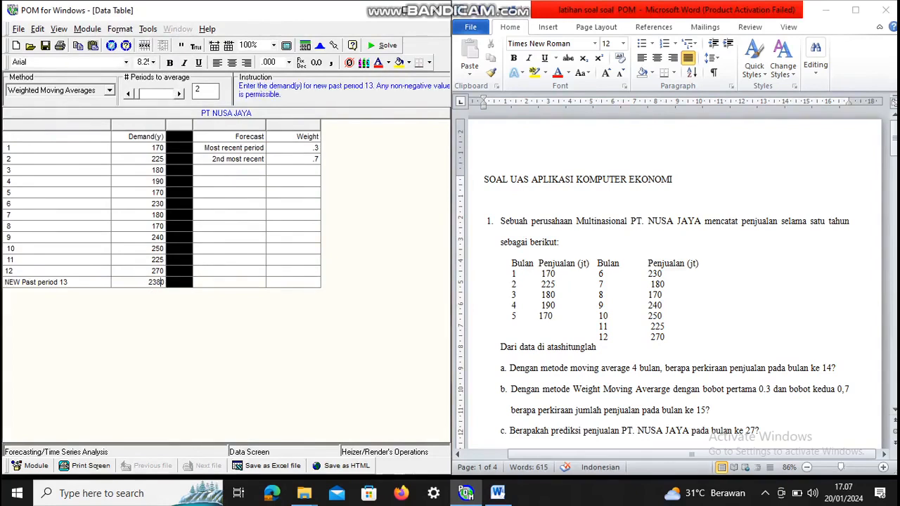
pyautogui.press('BackSpace')
pyautogui.click(388, 45)
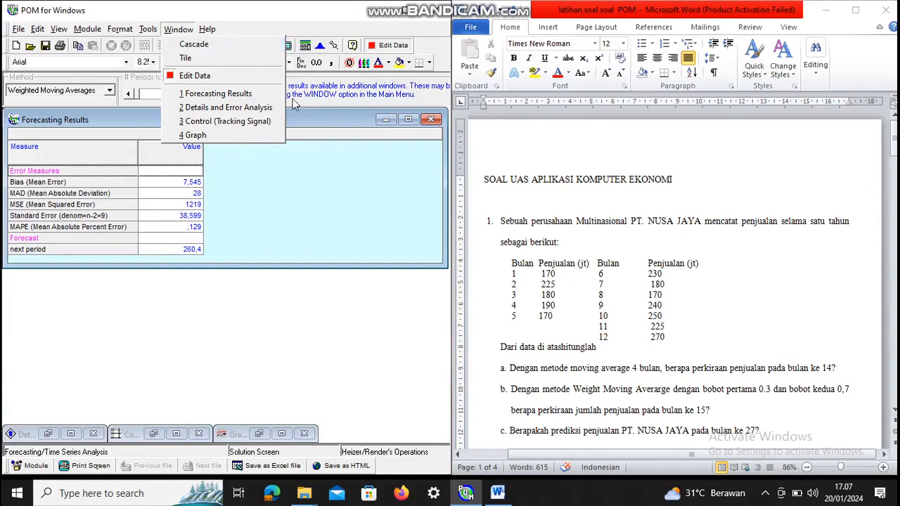
# Return to the data table, add a period 14 row with demand 260, and solve the weighted moving average forecast again
pyautogui.click(392, 47)
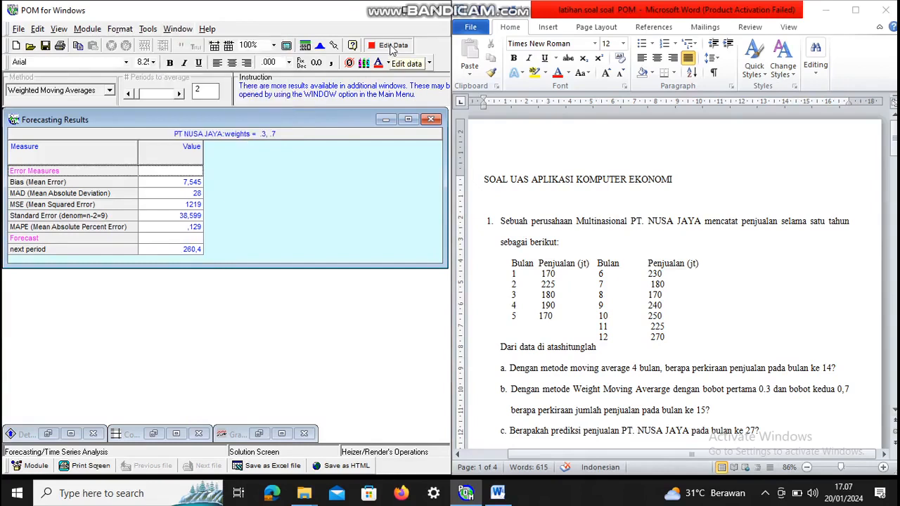
pyautogui.click(392, 48)
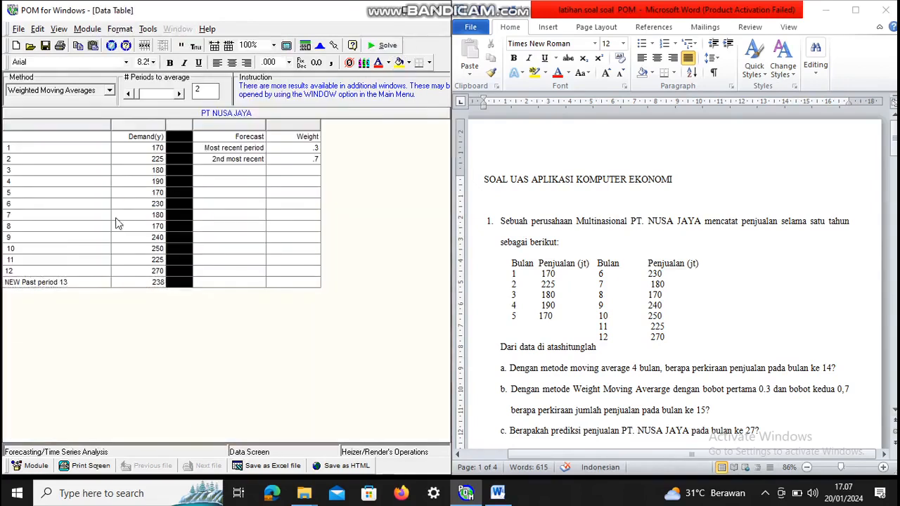
pyautogui.click(199, 283)
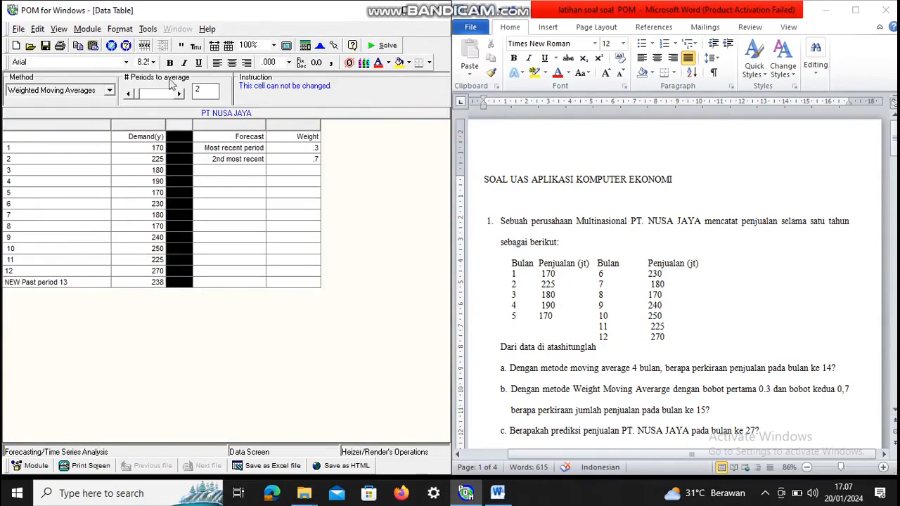
pyautogui.click(146, 45)
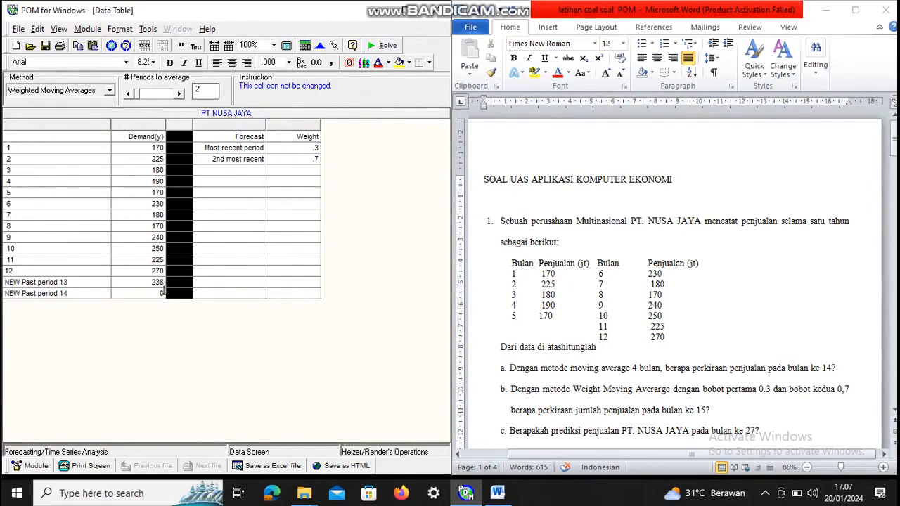
pyautogui.click(162, 292)
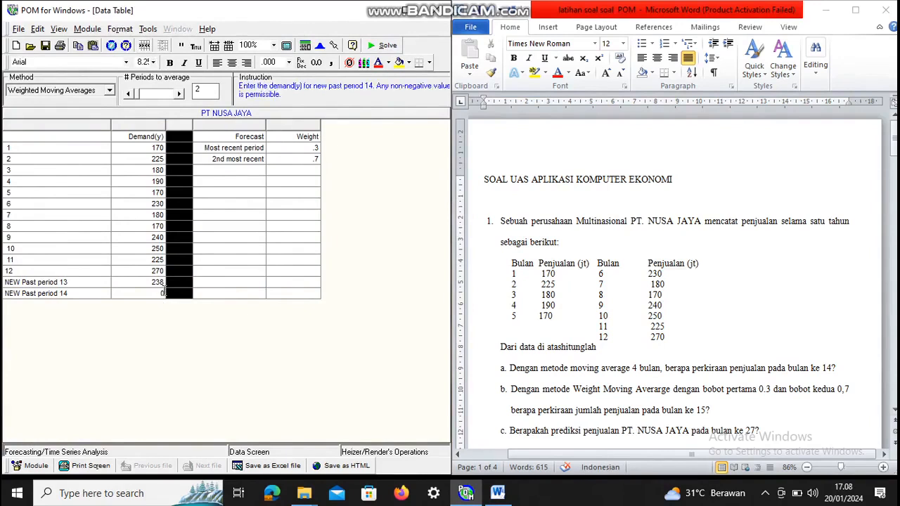
pyautogui.write('260')
pyautogui.click(388, 46)
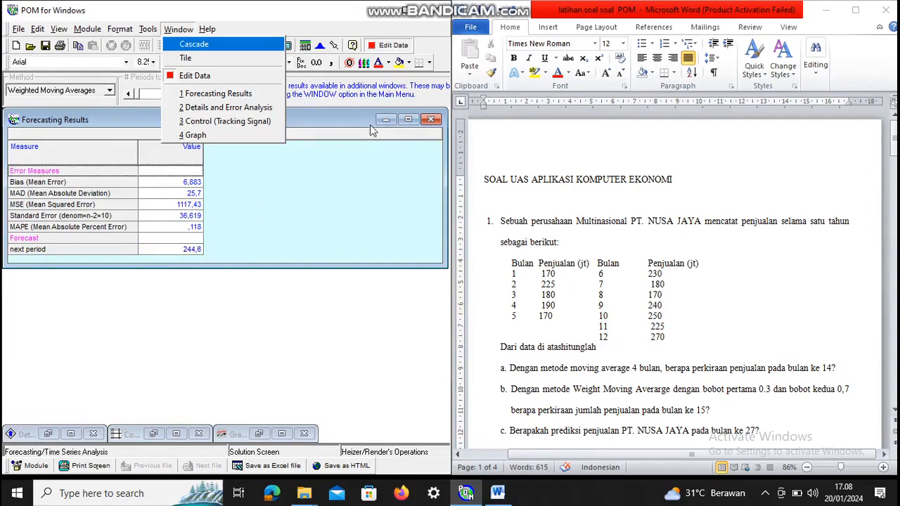
# Return to the data table, delete the period 14 and period 13 rows, and name the last remaining row 12
pyautogui.click(401, 48)
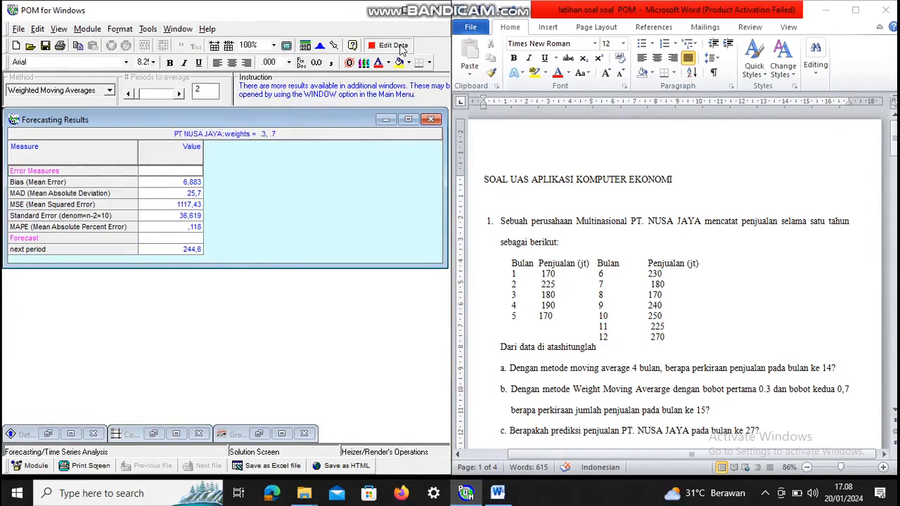
pyautogui.click(402, 48)
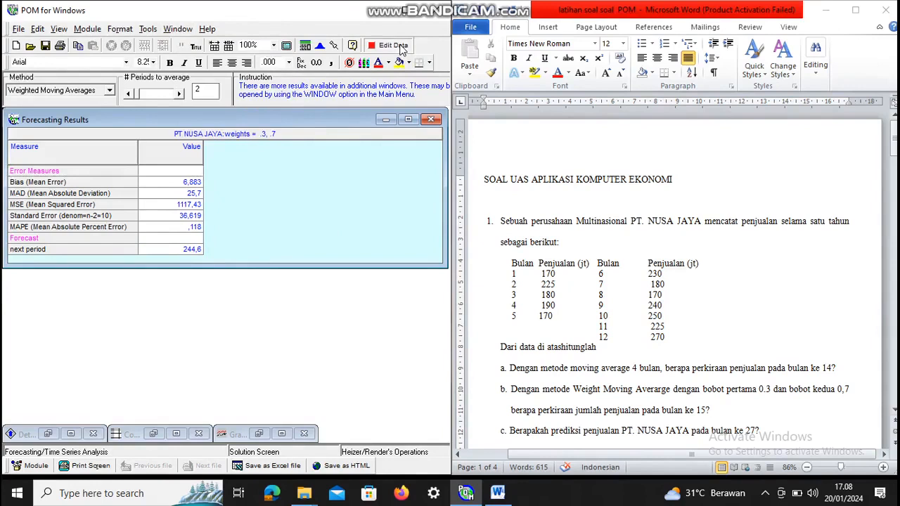
pyautogui.click(110, 92)
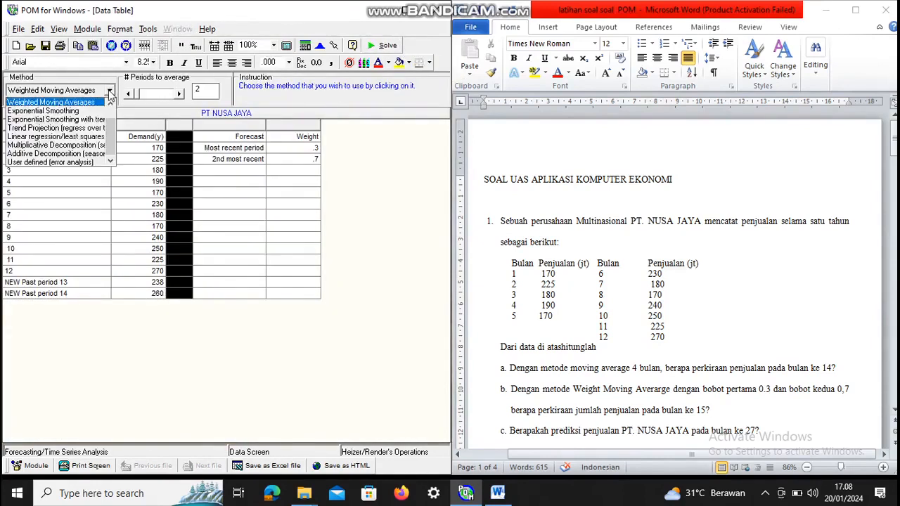
pyautogui.click(110, 92)
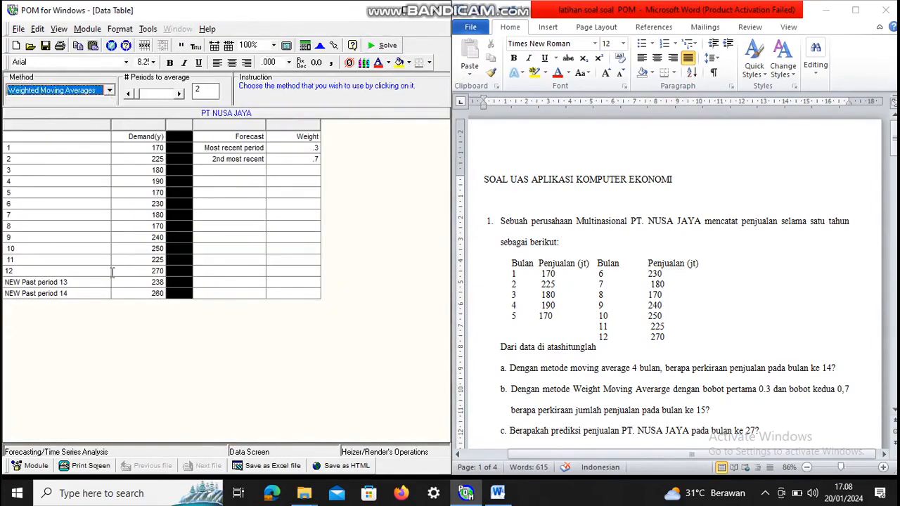
pyautogui.click(142, 294)
pyautogui.moveTo(6, 282); pyautogui.dragTo(92, 282)
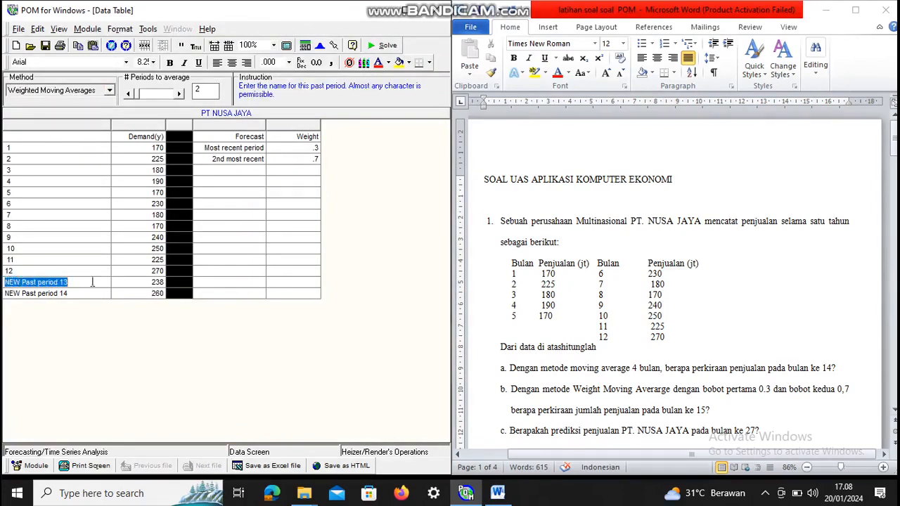
pyautogui.rightClick(158, 293)
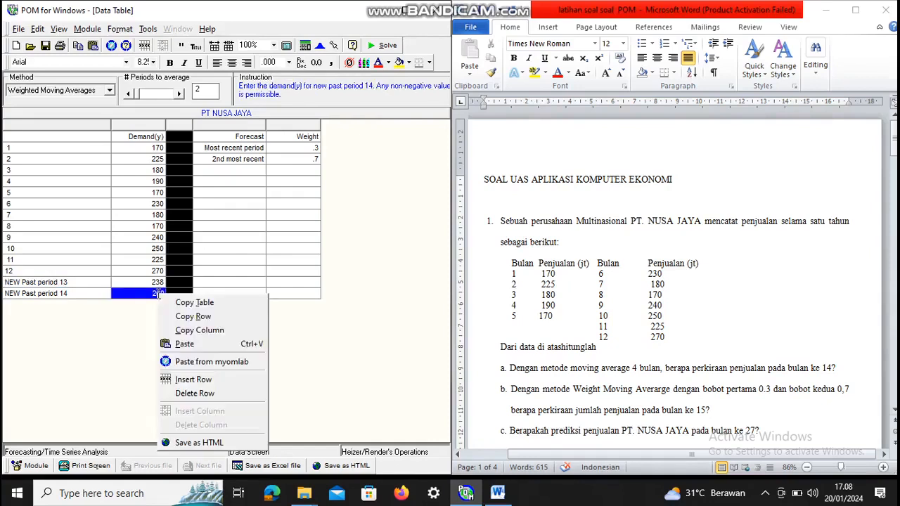
pyautogui.click(194, 393)
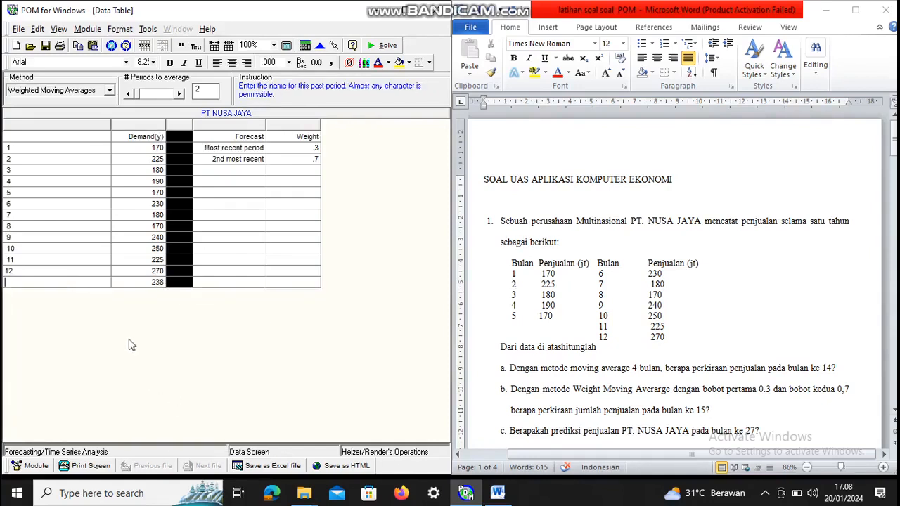
pyautogui.rightClick(55, 282)
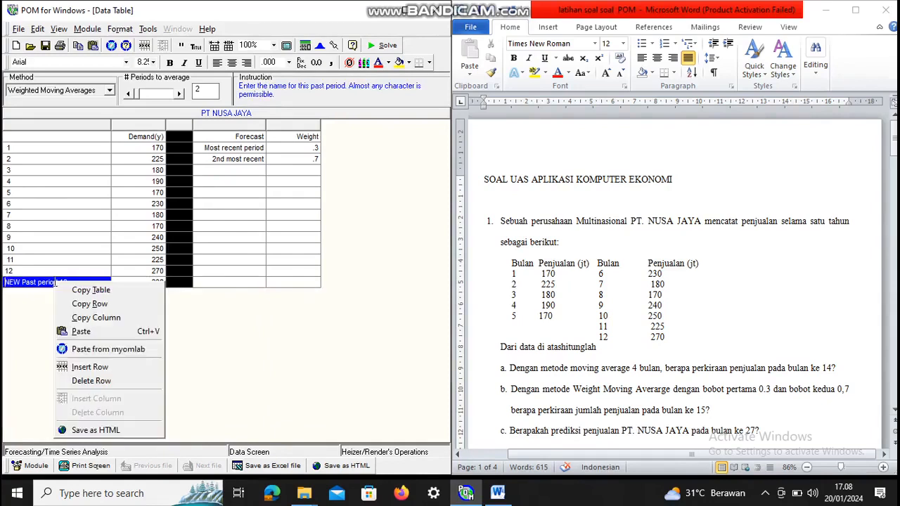
pyautogui.click(93, 381)
pyautogui.write('12')
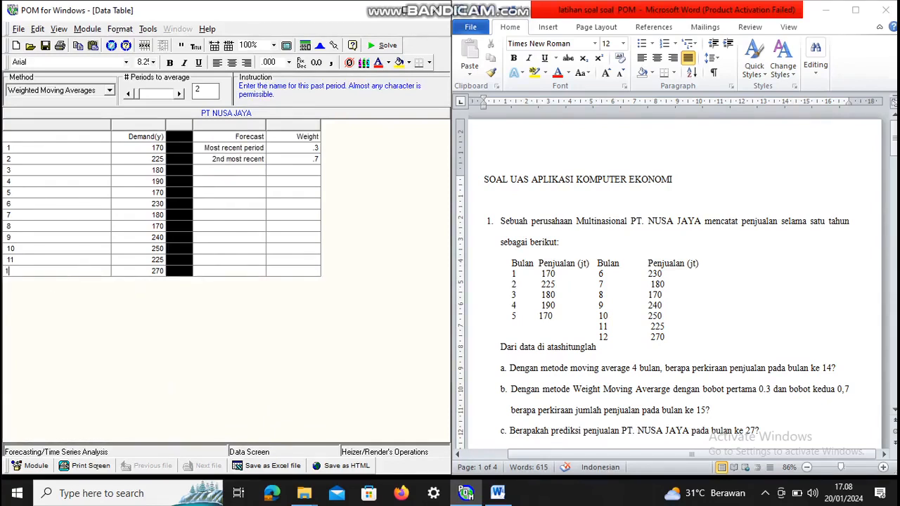
pyautogui.click(227, 271)
# Change the forecasting method to Trend Projection and solve the 12-period sales data
pyautogui.click(110, 91)
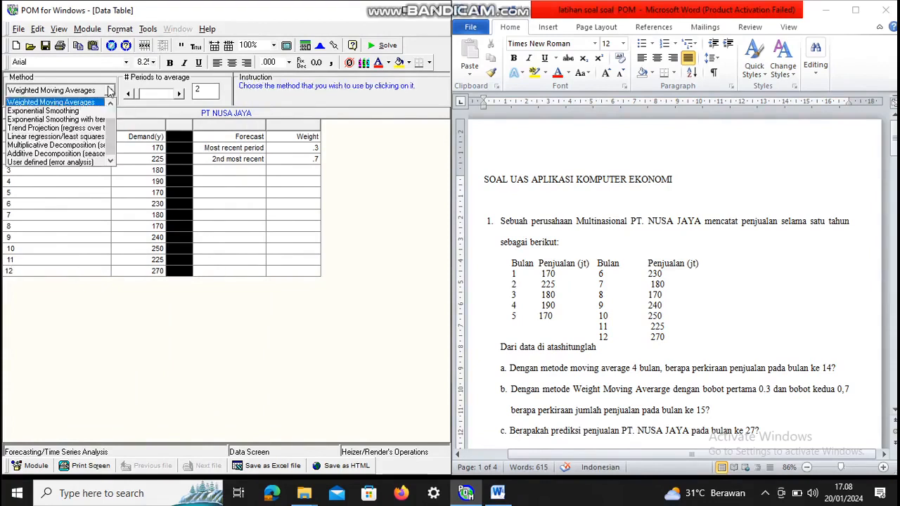
pyautogui.click(69, 129)
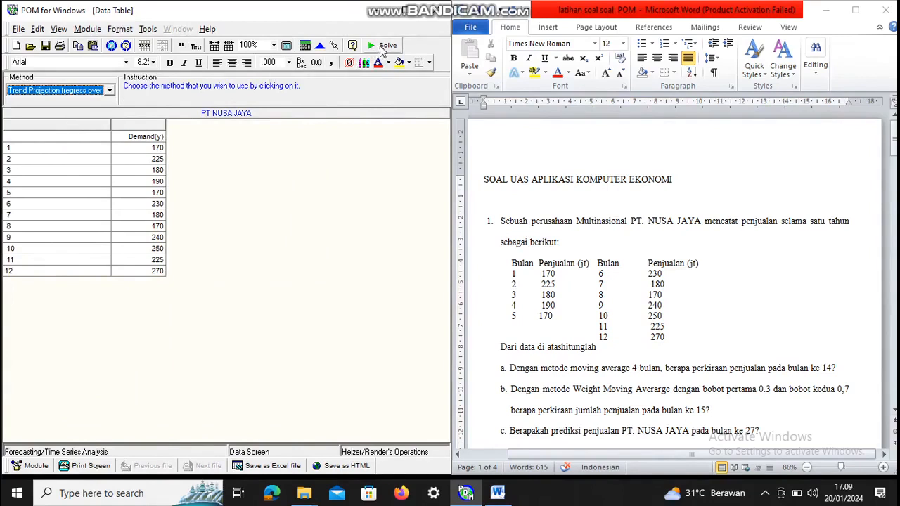
pyautogui.click(382, 50)
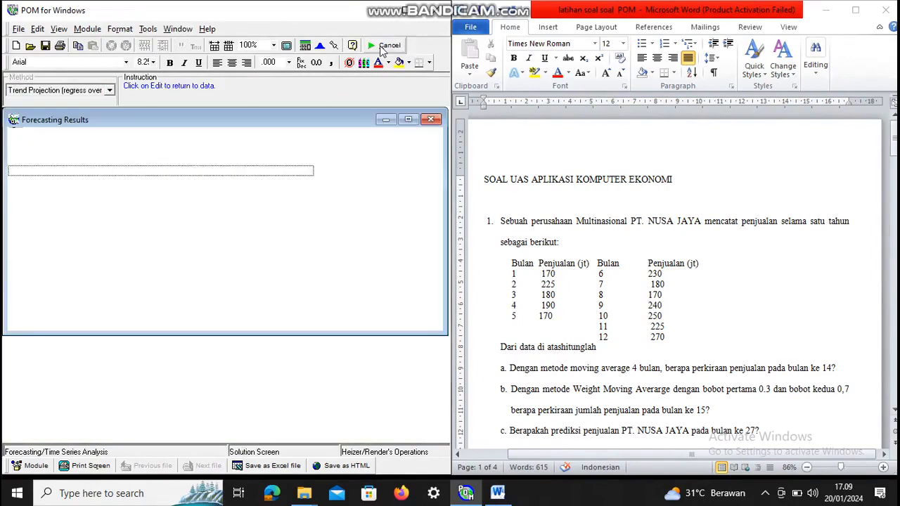
pyautogui.hotkey('alt', 'w')
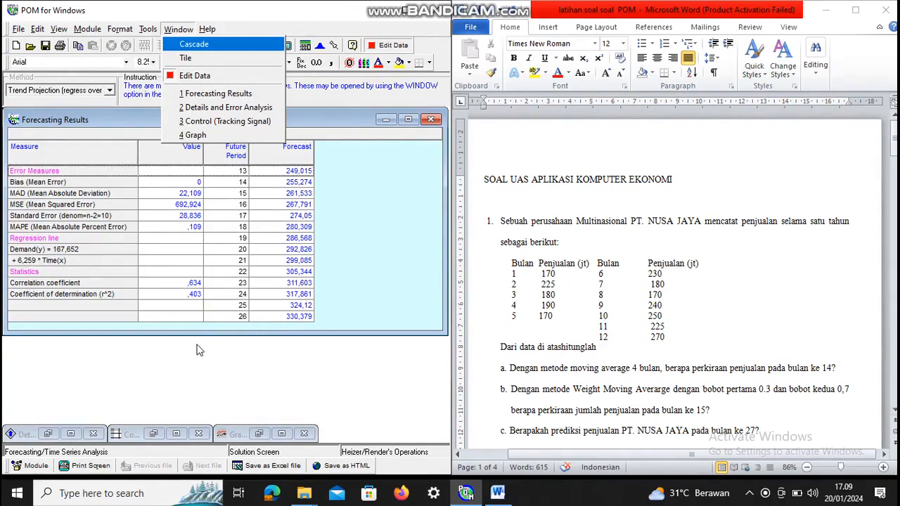
# Open the Windows Kalkulator app and multiply the regression slope 6,259 by 27
pyautogui.click(120, 492)
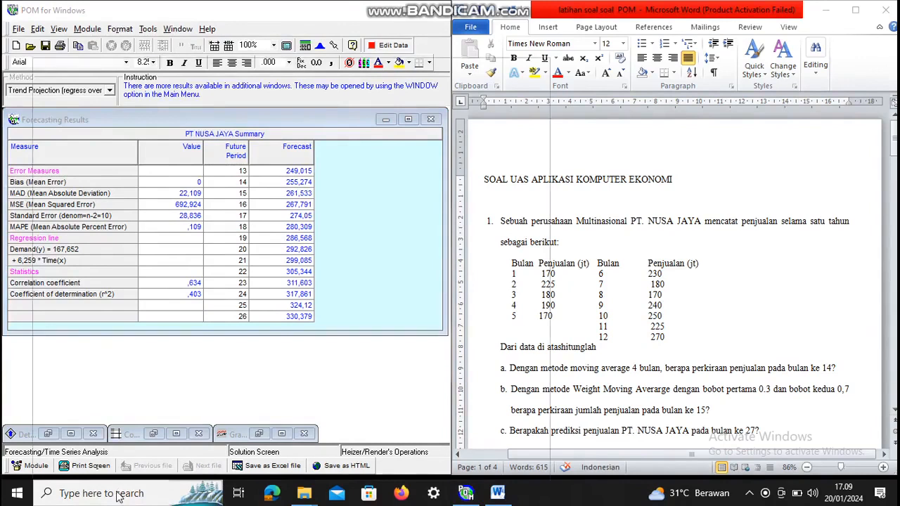
pyautogui.write('KAL')
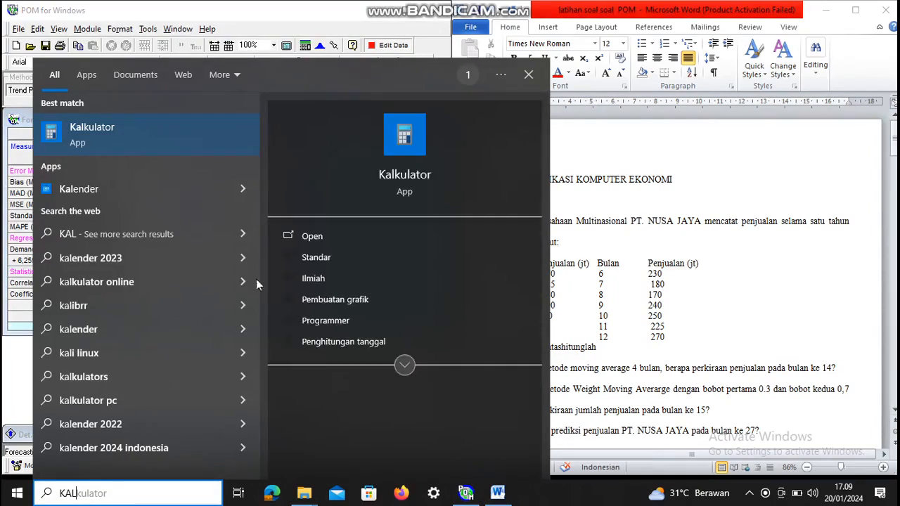
pyautogui.click(312, 238)
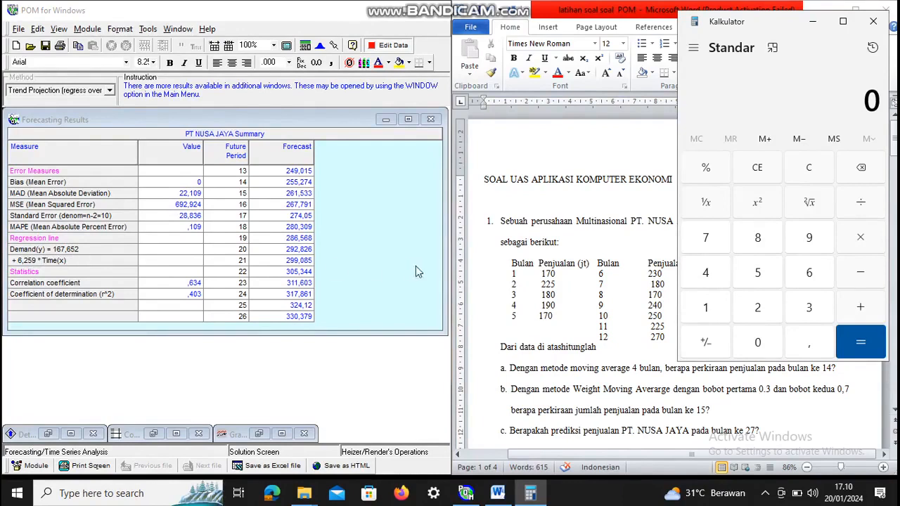
pyautogui.click(803, 275)
pyautogui.click(806, 339)
pyautogui.click(758, 316)
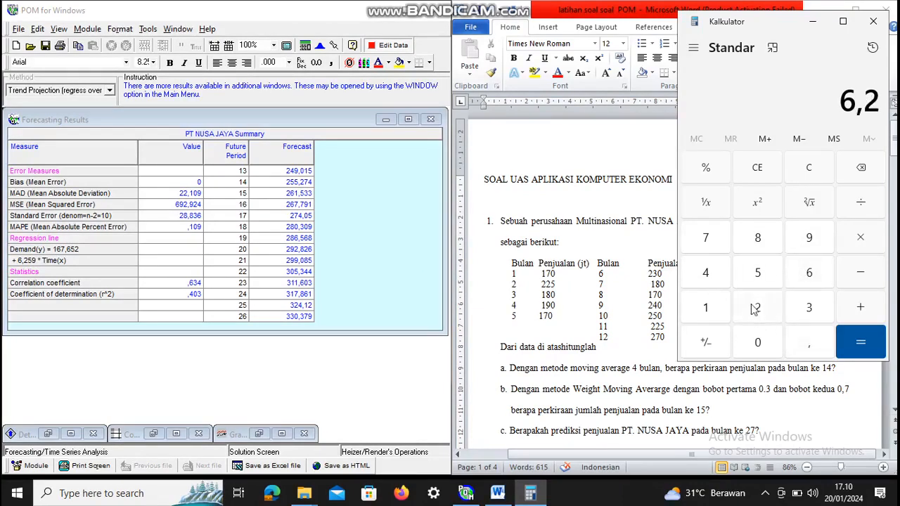
pyautogui.click(755, 278)
pyautogui.click(812, 245)
pyautogui.click(875, 245)
pyautogui.click(749, 319)
pyautogui.click(719, 247)
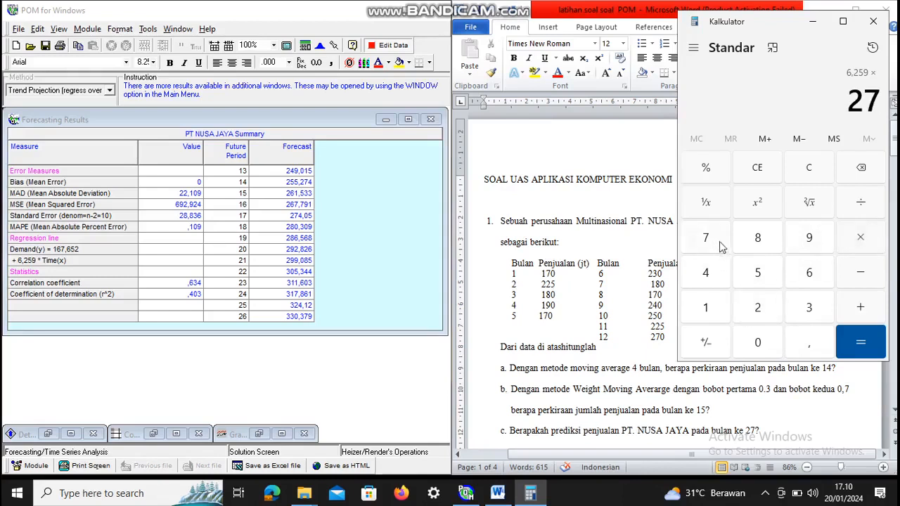
pyautogui.click(869, 346)
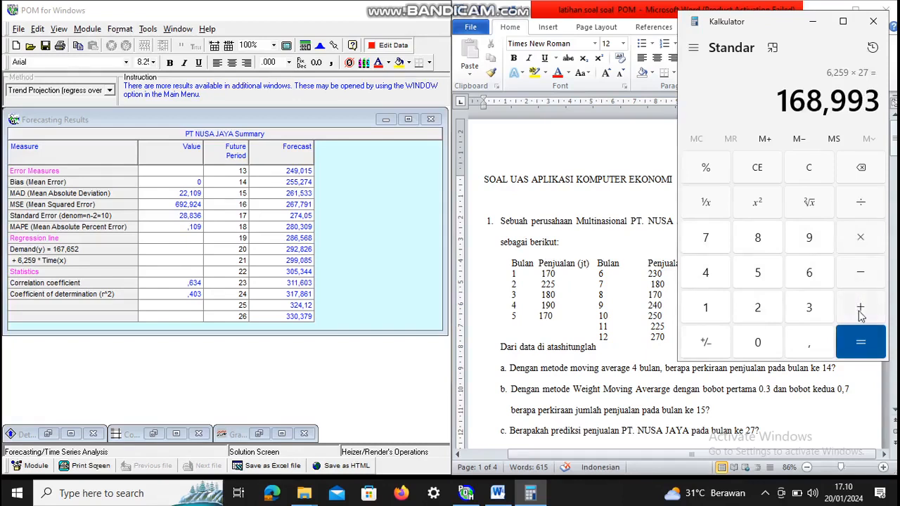
# Add the regression intercept 167,652 to the product, then close the calculator
pyautogui.click(861, 309)
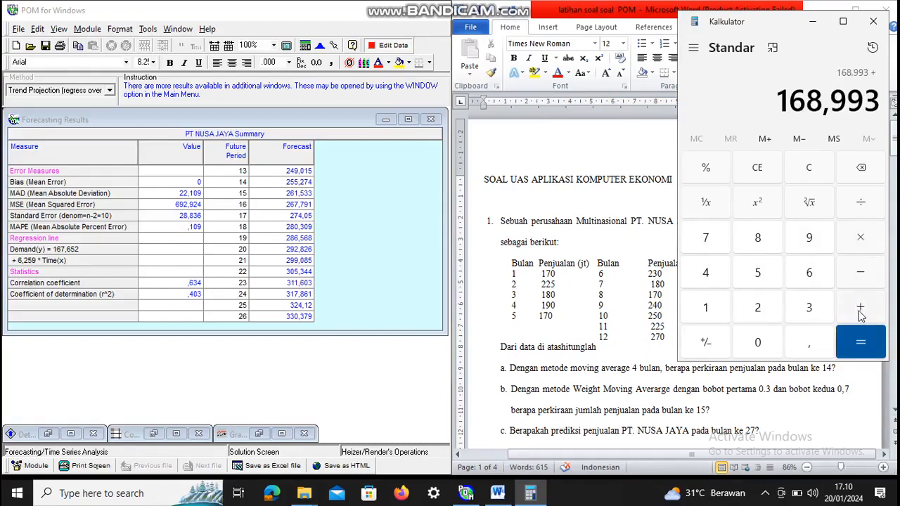
pyautogui.click(708, 303)
pyautogui.click(798, 272)
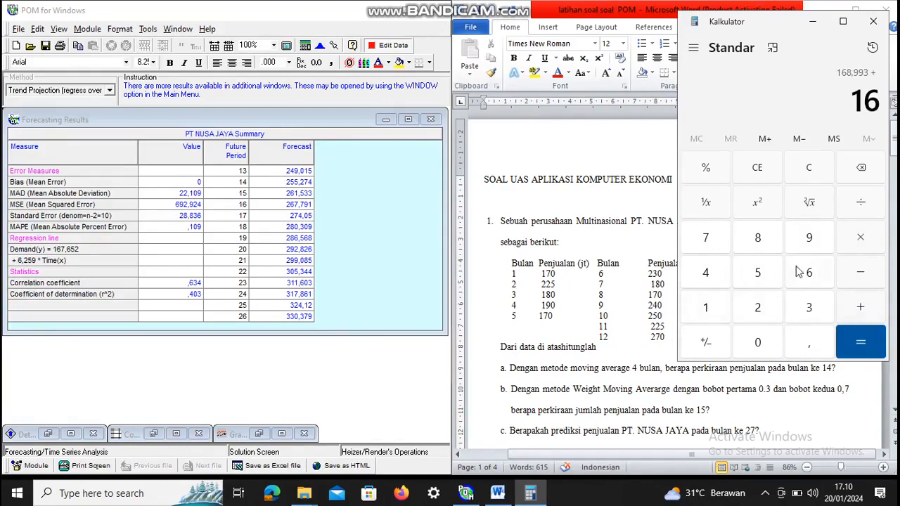
pyautogui.click(715, 235)
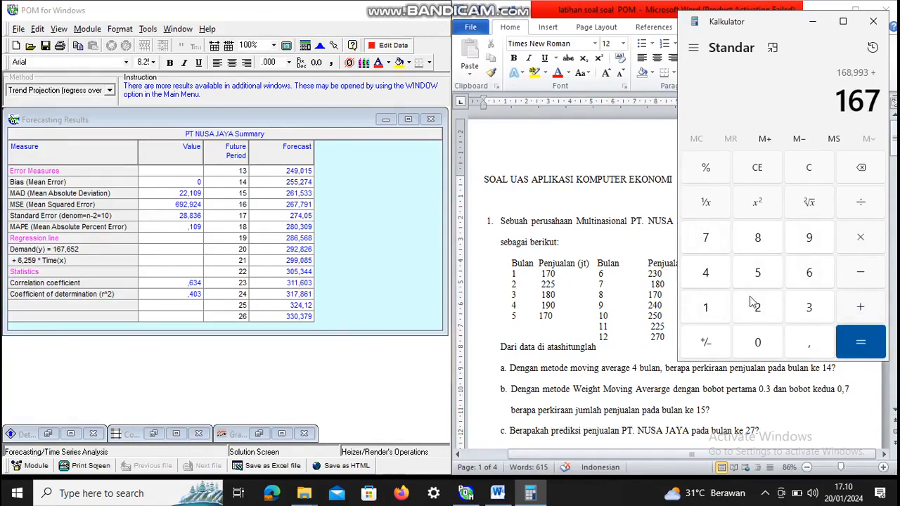
pyautogui.click(805, 344)
pyautogui.click(808, 270)
pyautogui.click(770, 275)
pyautogui.click(756, 306)
pyautogui.click(867, 351)
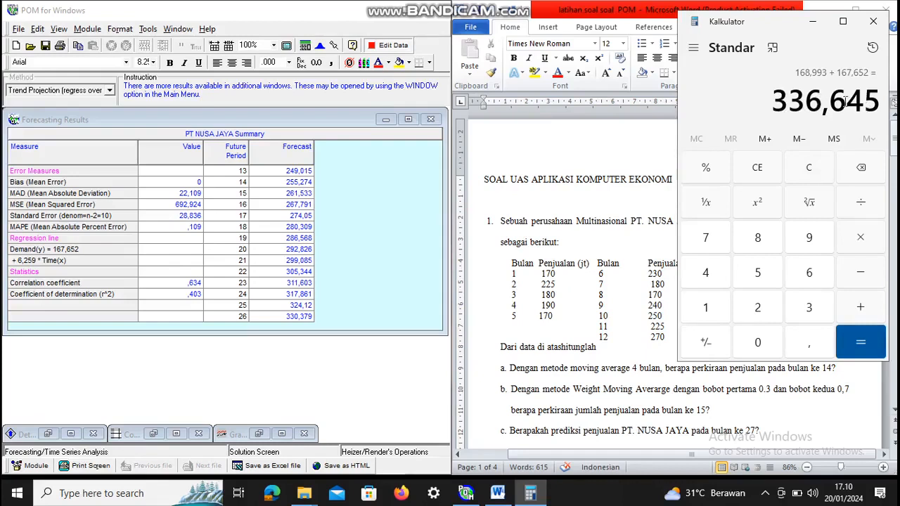
pyautogui.click(875, 25)
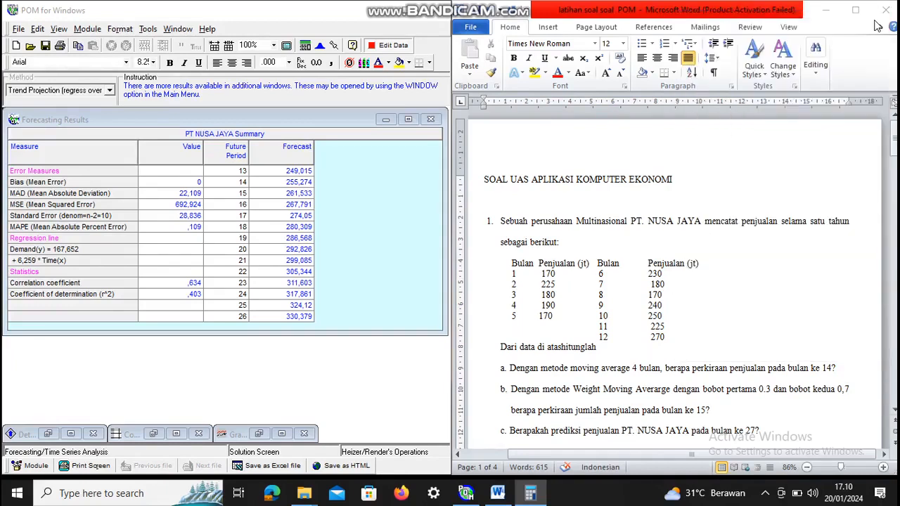
# Bring exercise 2 into view in the Word document and start a new Time Series Analysis data set in POM
pyautogui.click(765, 186)
pyautogui.scroll(-1, 765, 186)
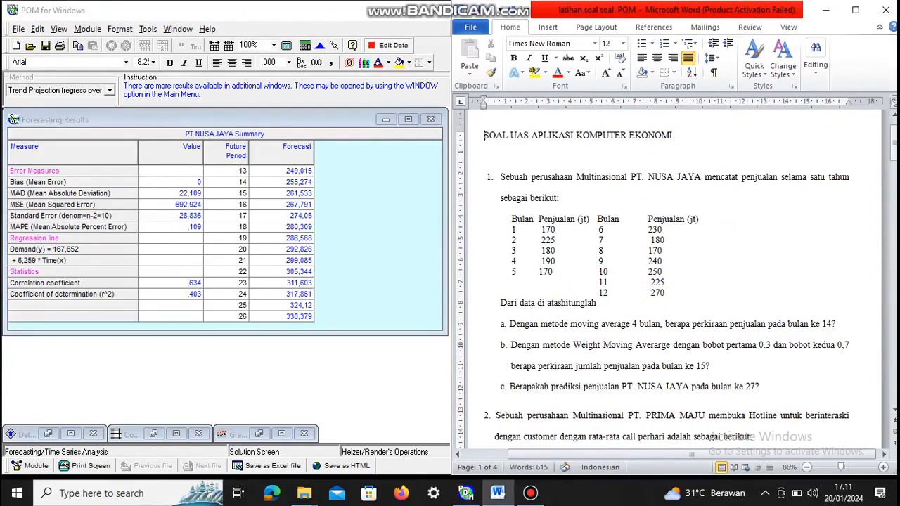
pyautogui.scroll(-5, 765, 186)
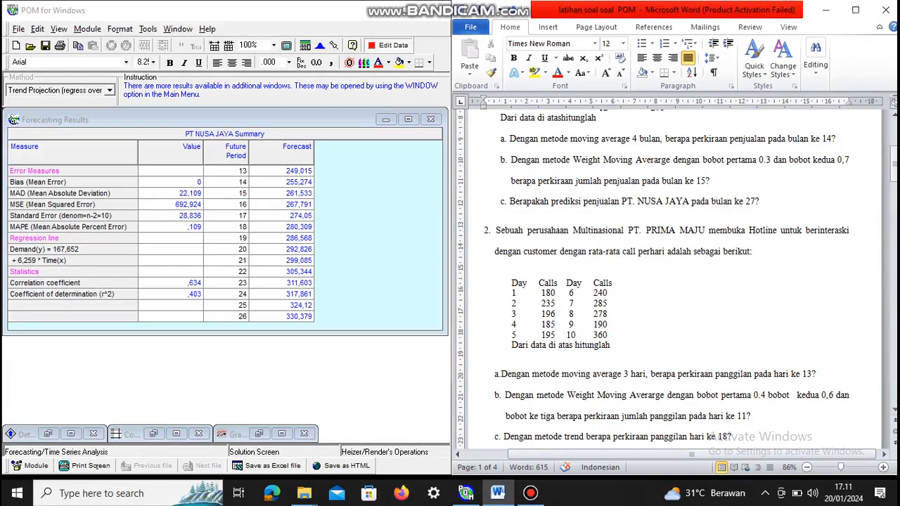
pyautogui.scroll(-2, 709, 435)
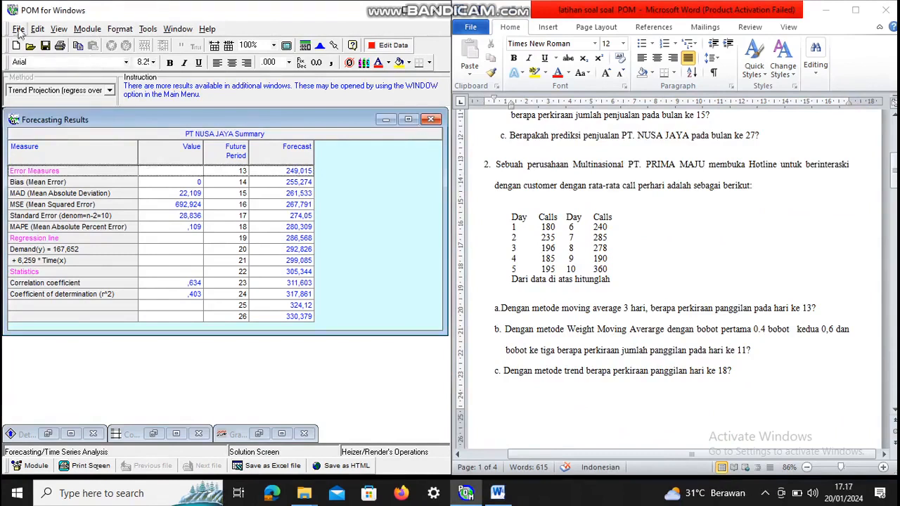
pyautogui.click(92, 30)
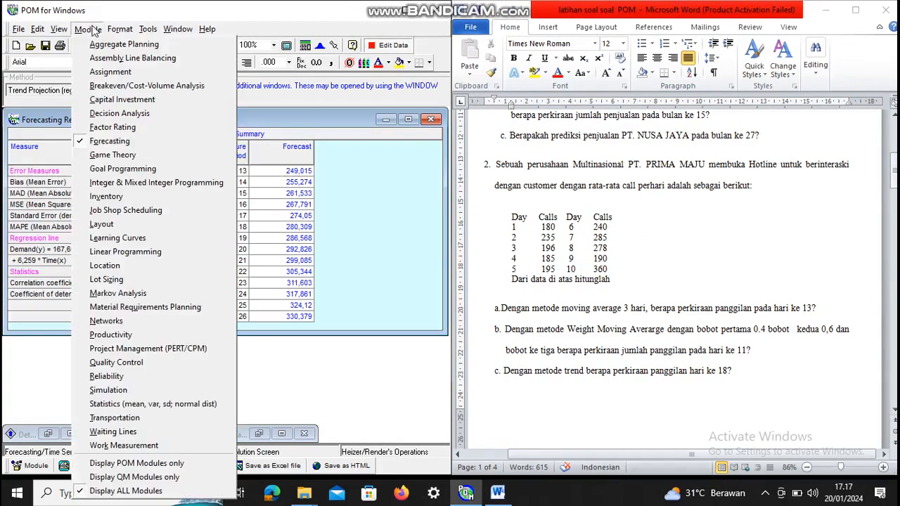
pyautogui.moveTo(19, 31)
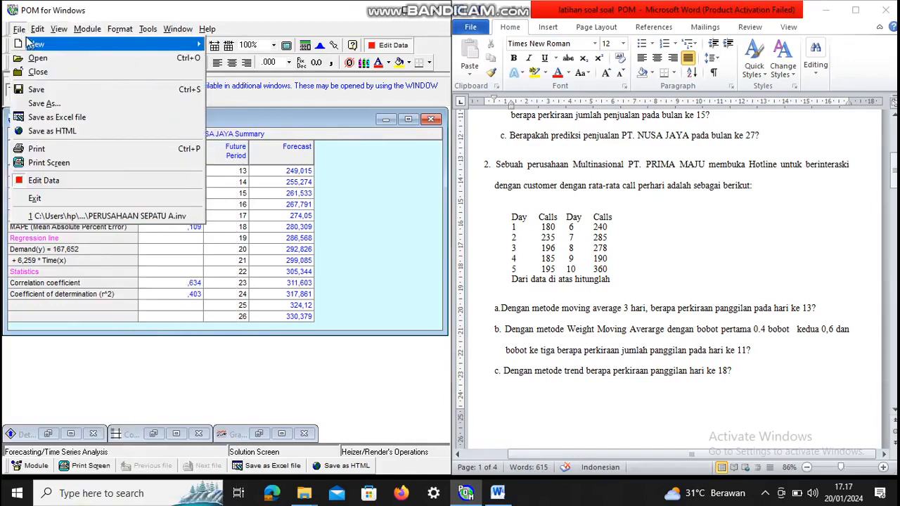
pyautogui.moveTo(31, 46)
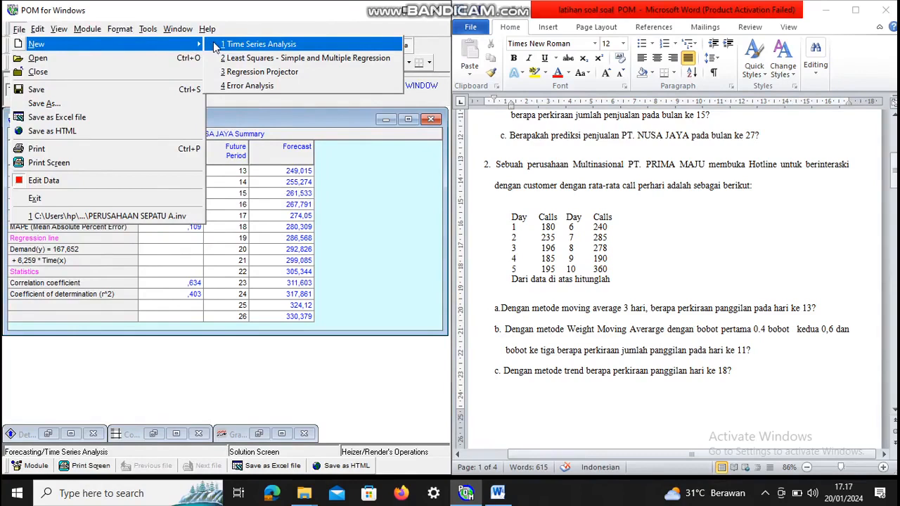
pyautogui.click(215, 45)
pyautogui.click(444, 294)
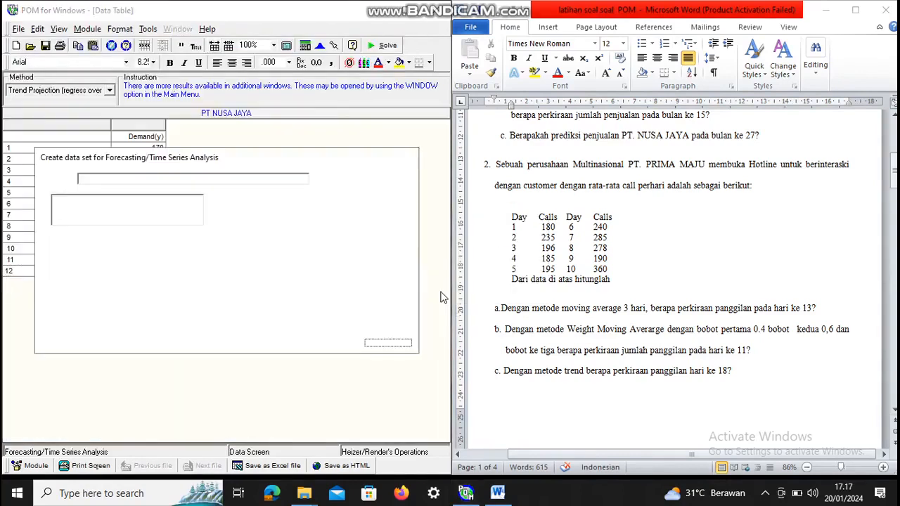
# Title the new data set PT PRIMA MAJU
pyautogui.write('p')
pyautogui.press('BackSpace')
pyautogui.write('PT ORIMA')
pyautogui.press('BackSpace')
pyautogui.press('BackSpace')
pyautogui.press('BackSpace')
pyautogui.press('BackSpace')
pyautogui.press('BackSpace')
pyautogui.write('PRIMA MAJU')
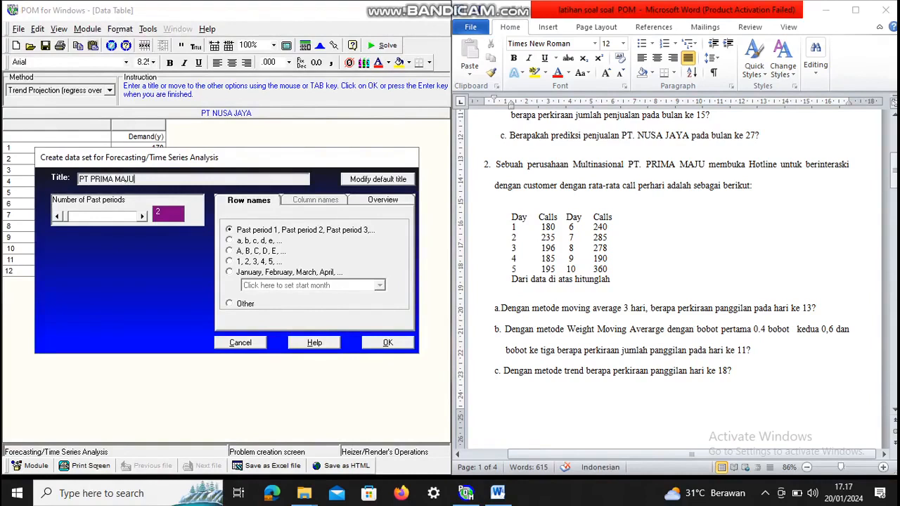
# Set the number of past periods to 10, use the row names 1, 2, 3, 4, 5, and create the data table
pyautogui.click(129, 220)
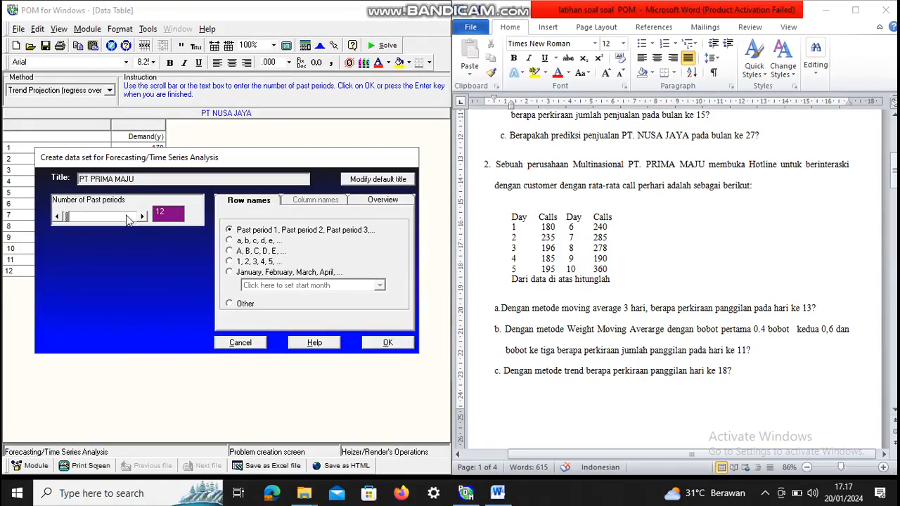
pyautogui.click(58, 217)
pyautogui.click(58, 217)
pyautogui.click(229, 261)
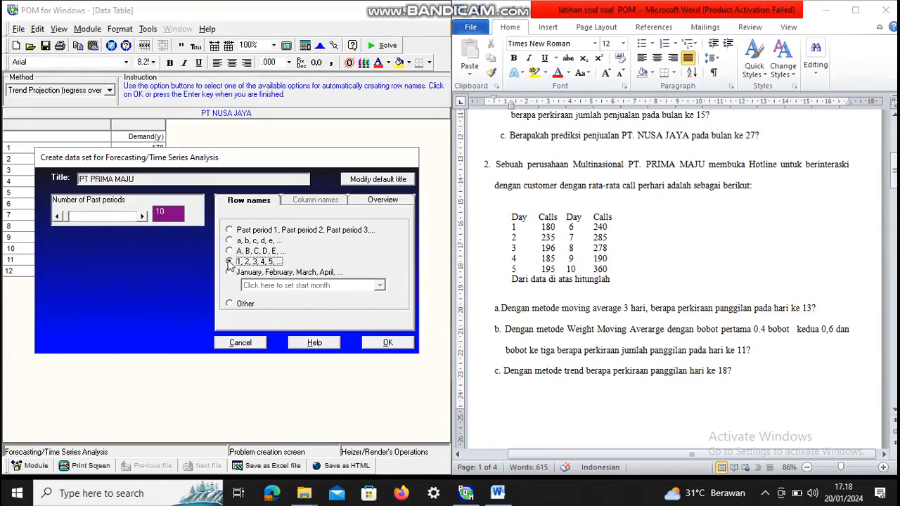
pyautogui.click(380, 349)
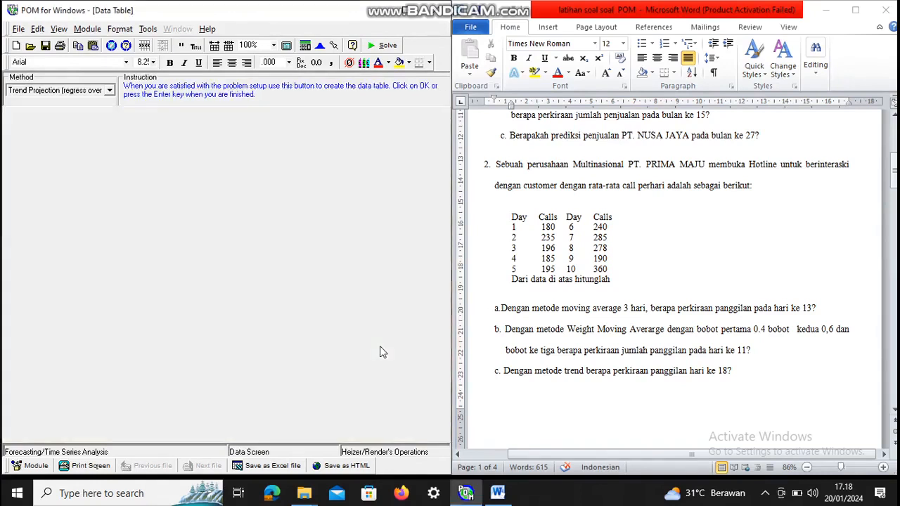
# Fill the demand for periods 1 to 10 with 180, 235, 196, 185, 195, 240, 285, 278, 190 and 360
pyautogui.press('Up')
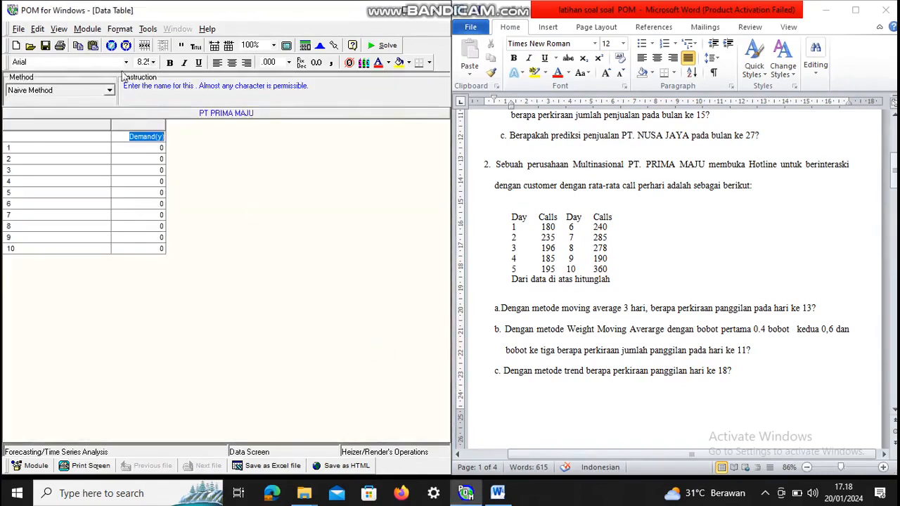
pyautogui.click(161, 147)
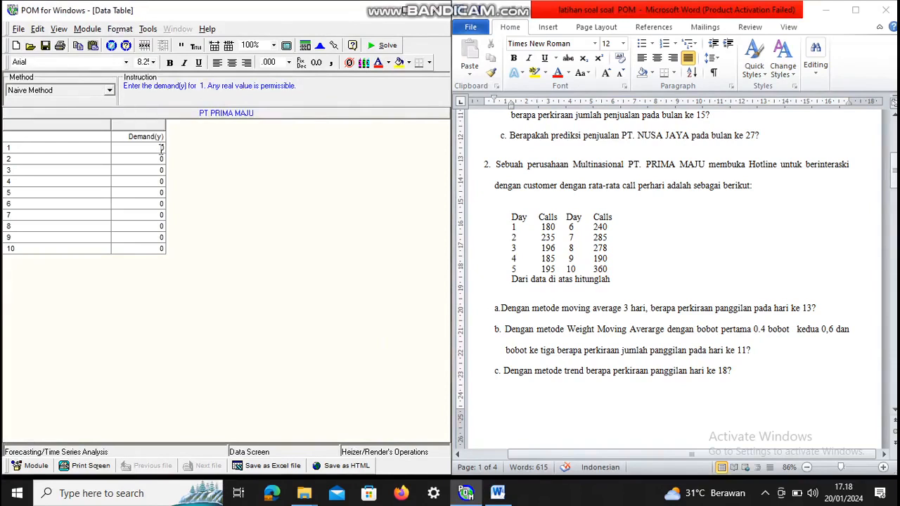
pyautogui.hotkey('ctrl', 'v')
pyautogui.click(535, 371)
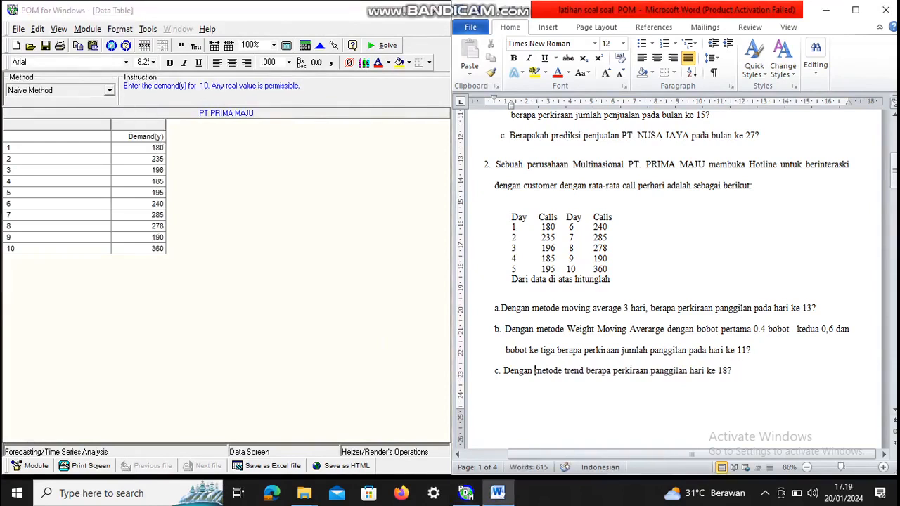
# Change the forecasting method to Moving Averages with 3 periods to average and solve the PT PRIMA MAJU data
pyautogui.click(109, 92)
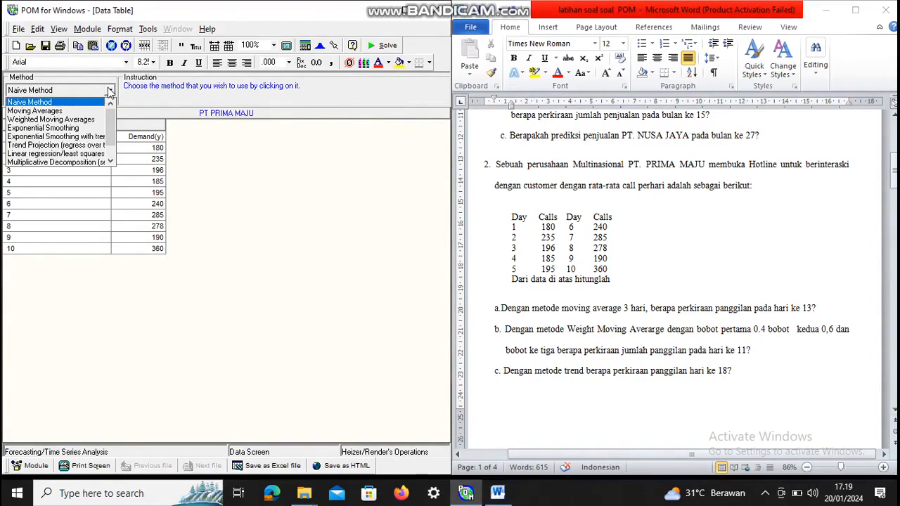
pyautogui.click(55, 111)
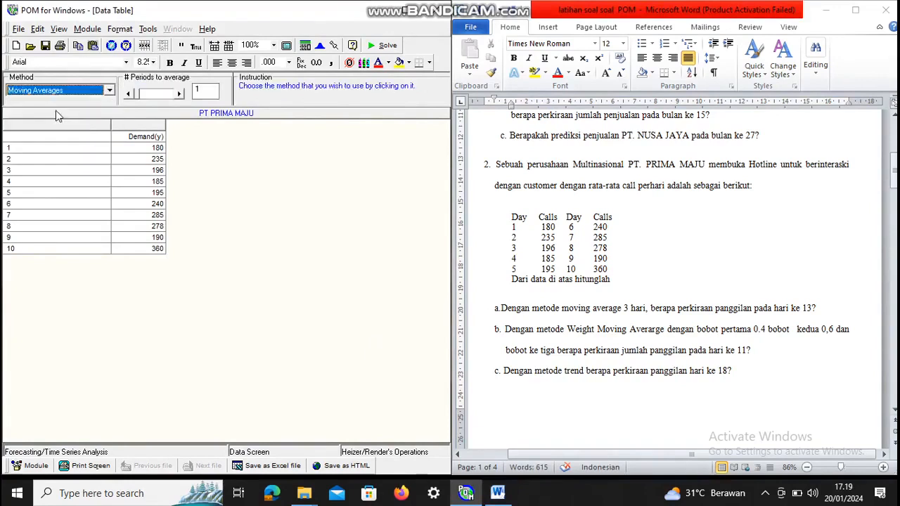
pyautogui.click(202, 91)
pyautogui.write('3')
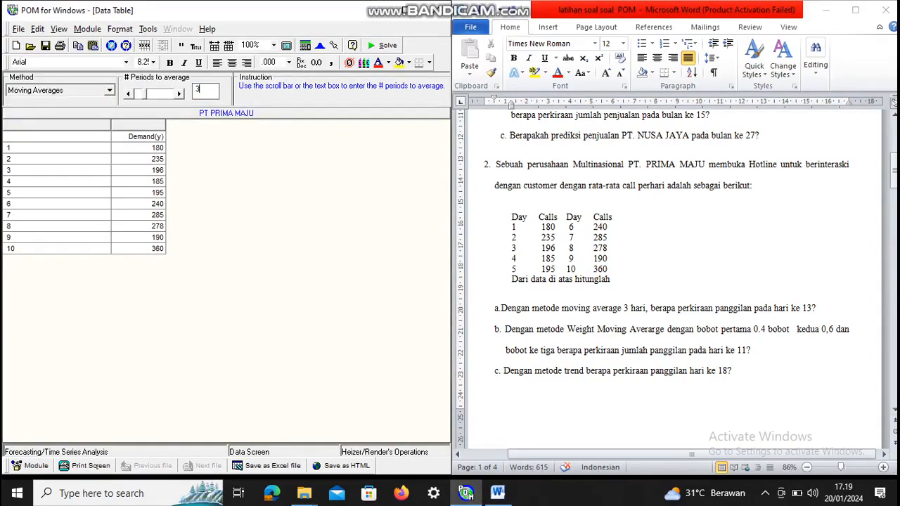
pyautogui.click(371, 52)
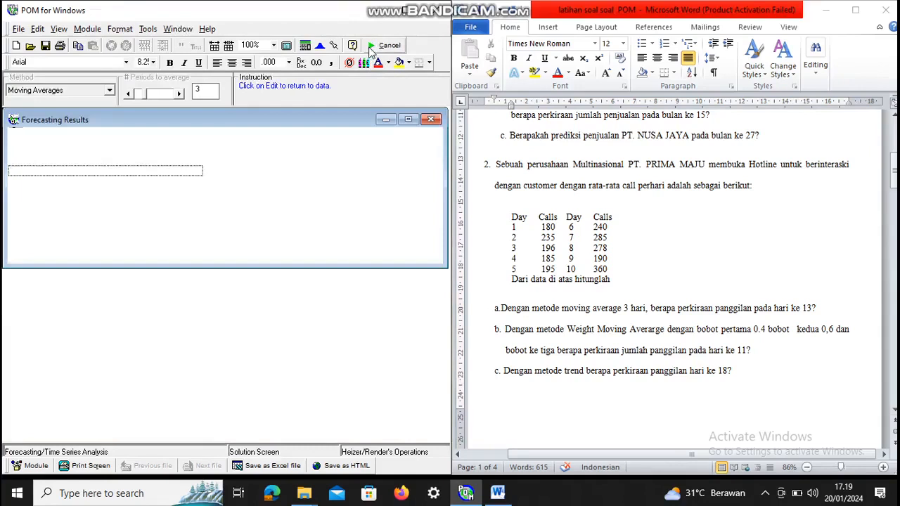
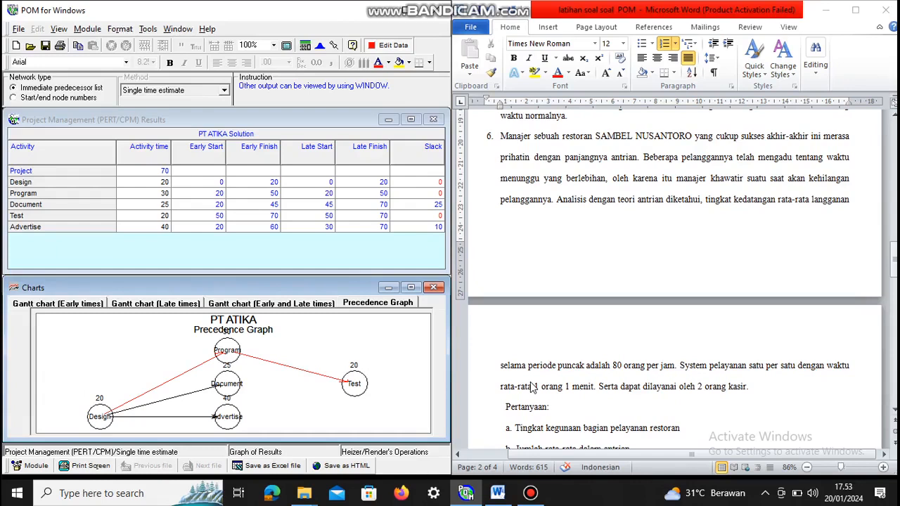
# Bring the exercise 6 questions into view and switch to the Waiting Lines module without saving the project management data
pyautogui.scroll(-2, 532, 387)
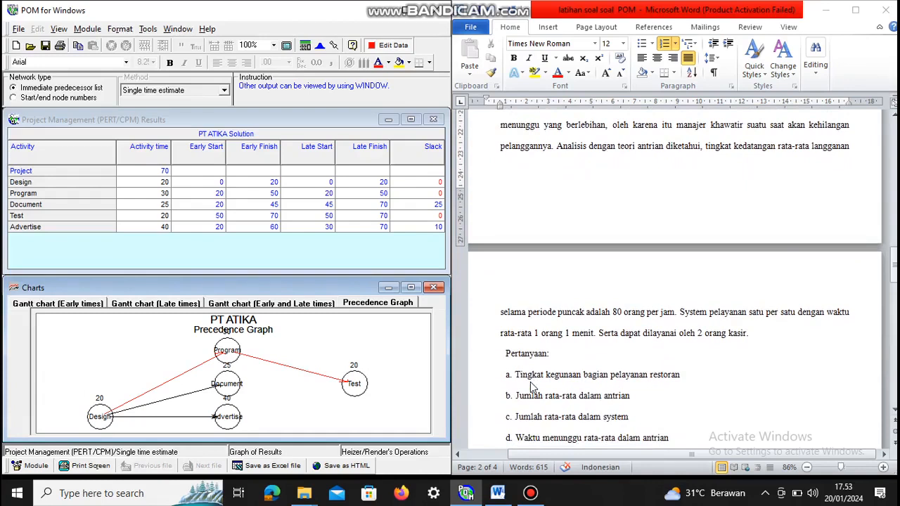
pyautogui.scroll(-2, 532, 388)
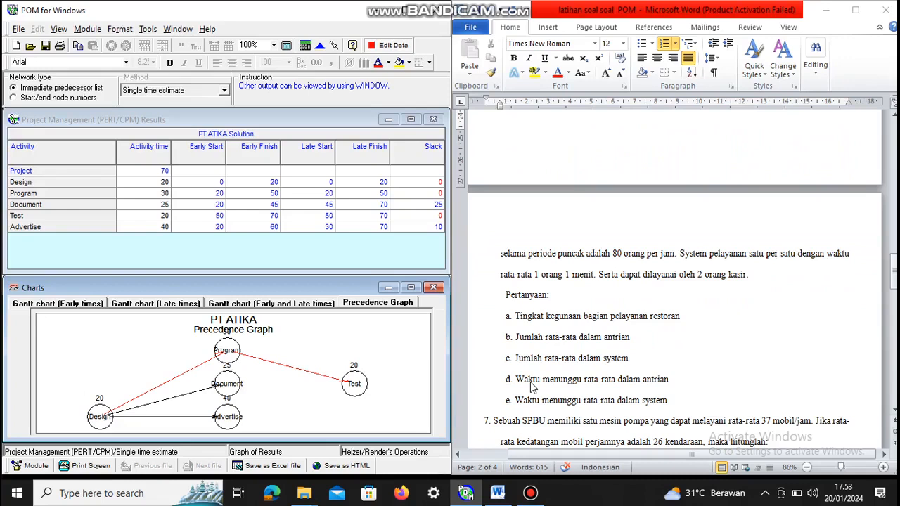
pyautogui.click(87, 28)
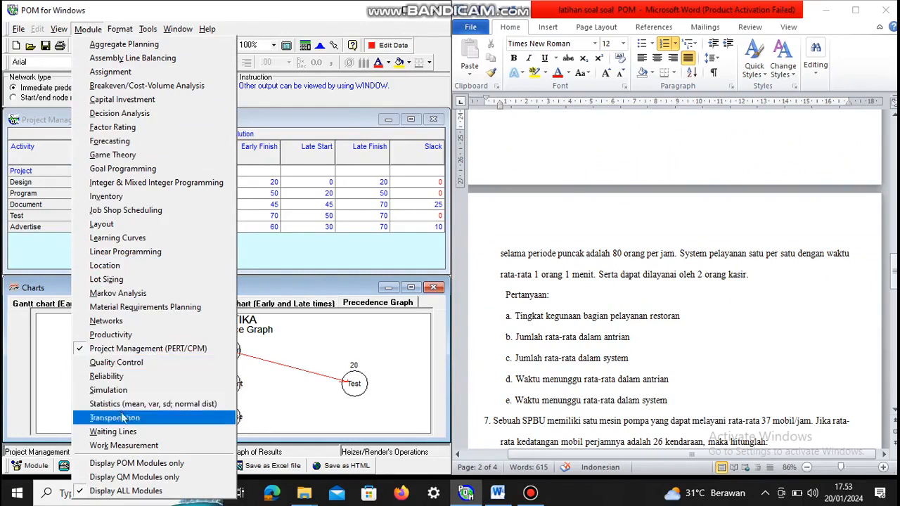
pyautogui.click(117, 435)
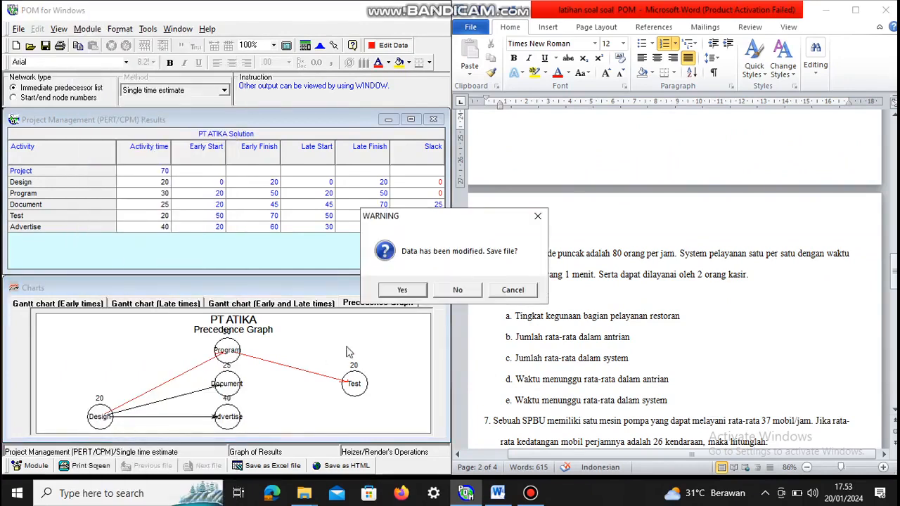
pyautogui.click(457, 290)
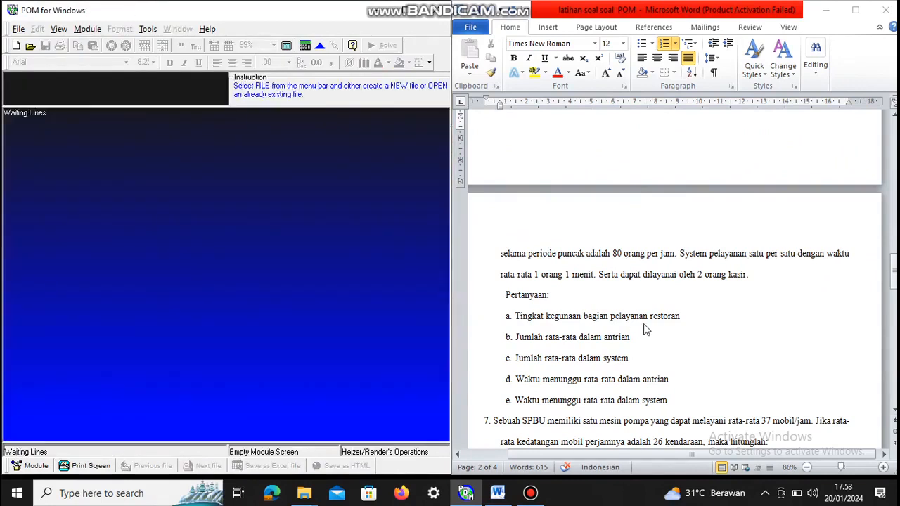
# Return to the start of exercise 6 and begin a new Multichannel System data set
pyautogui.scroll(5, 646, 330)
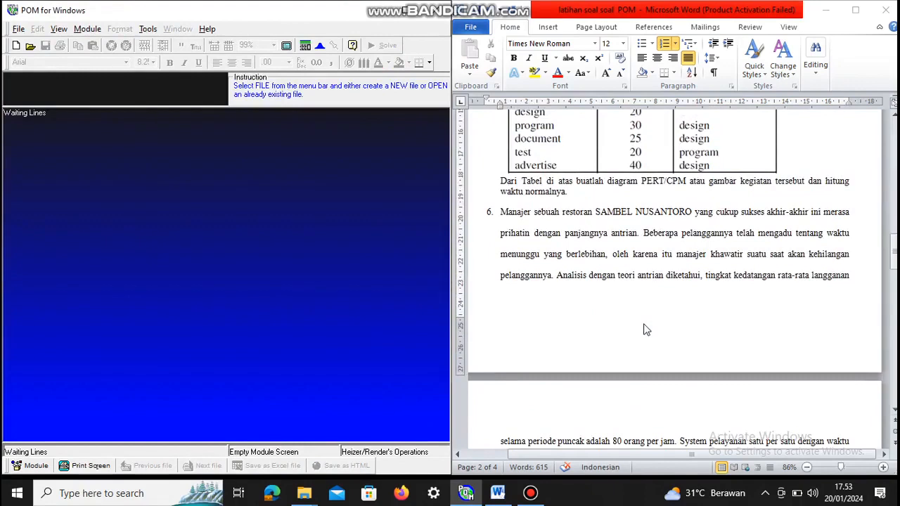
pyautogui.click(19, 29)
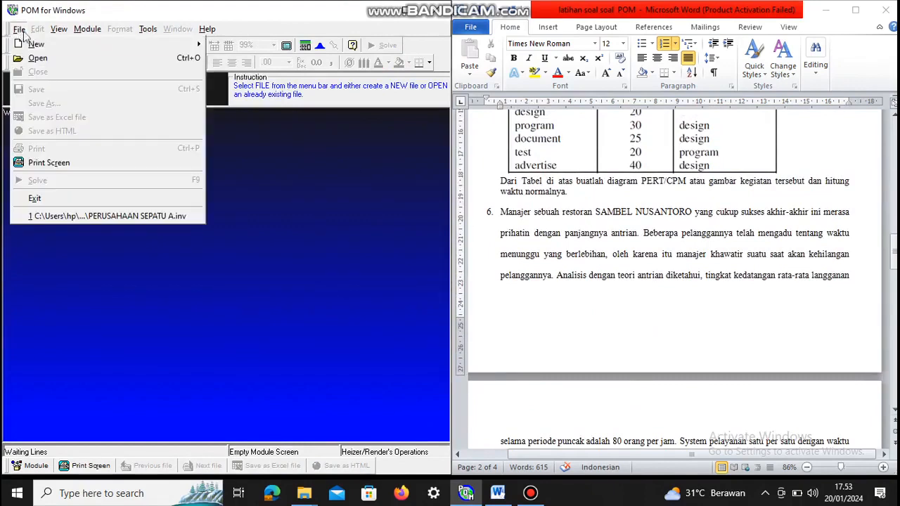
pyautogui.moveTo(43, 47)
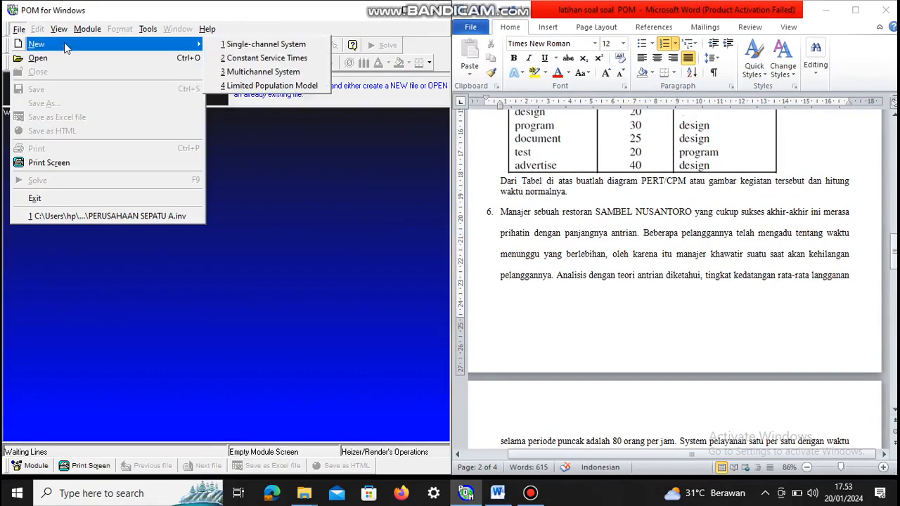
pyautogui.click(234, 72)
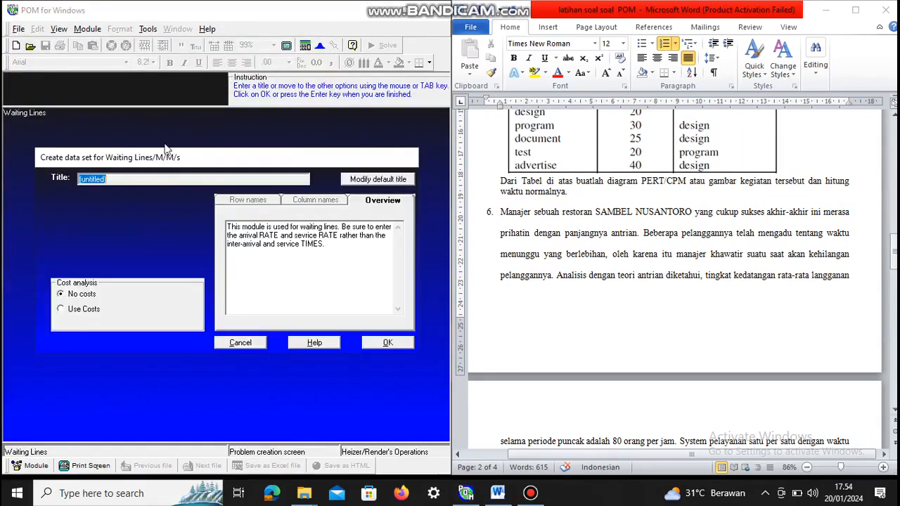
# Title the waiting lines data set SAMBEL NUSANTORO and create its data table with no cost analysis
pyautogui.click(134, 178)
pyautogui.press('BackSpace')
pyautogui.press('BackSpace')
pyautogui.press('BackSpace')
pyautogui.press('BackSpace')
pyautogui.press('BackSpace')
pyautogui.press('BackSpace')
pyautogui.press('BackSpace')
pyautogui.press('BackSpace')
pyautogui.press('BackSpace')
pyautogui.press('BackSpace')
pyautogui.write('sa')
pyautogui.press('BackSpace')
pyautogui.press('BackSpace')
pyautogui.write('SAMBEL NUSANTORO')
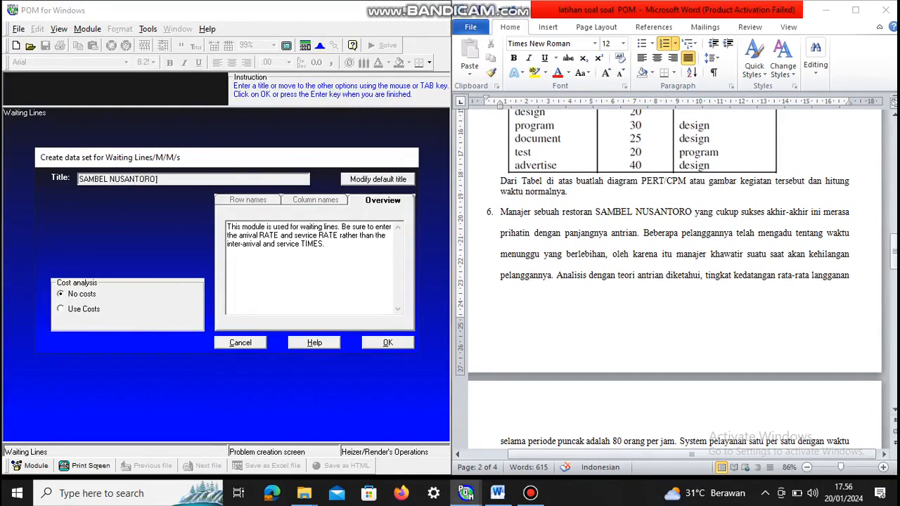
pyautogui.press('BackSpace')
pyautogui.click(386, 342)
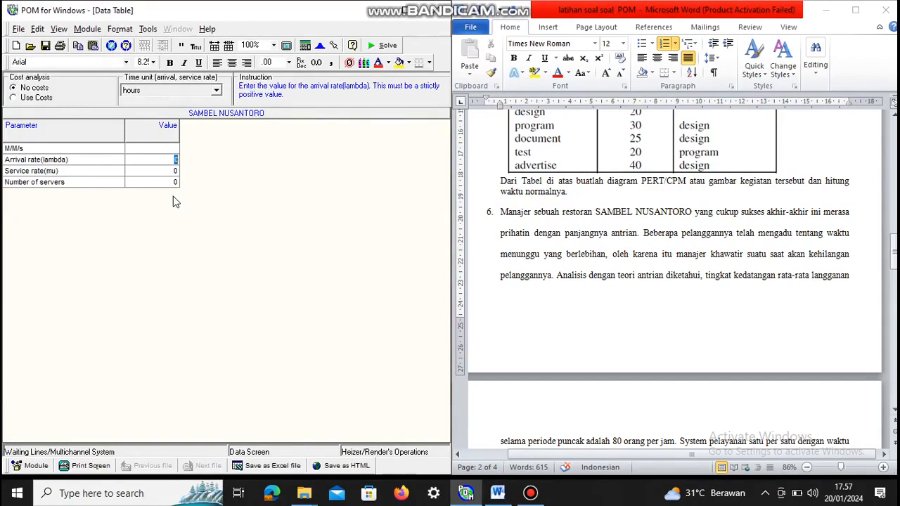
# Set the arrival rate to 80, the service rate to 60 and the number of servers to 2
pyautogui.scroll(-1, 570, 294)
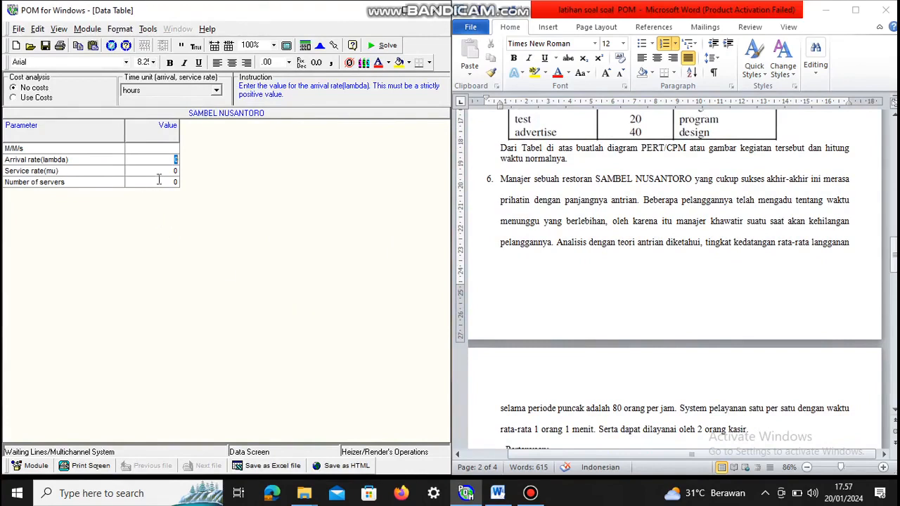
pyautogui.write('80')
pyautogui.click(173, 171)
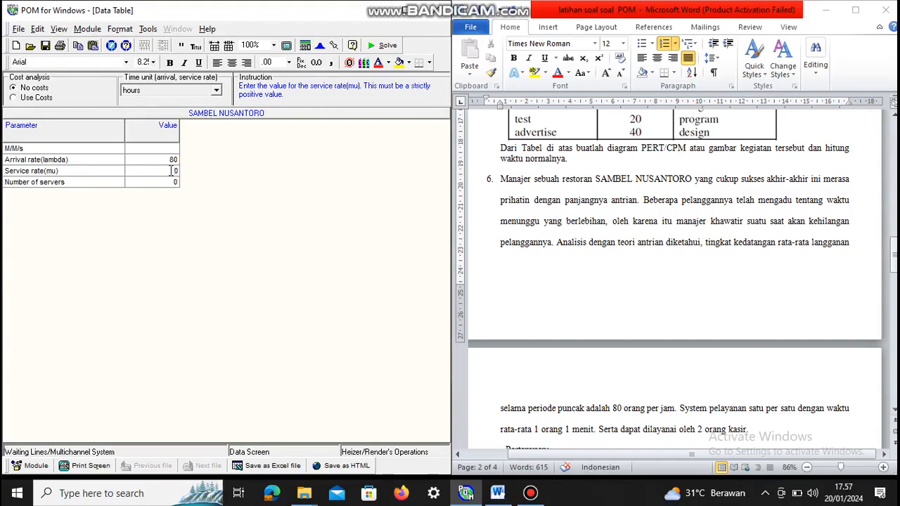
pyautogui.write(']')
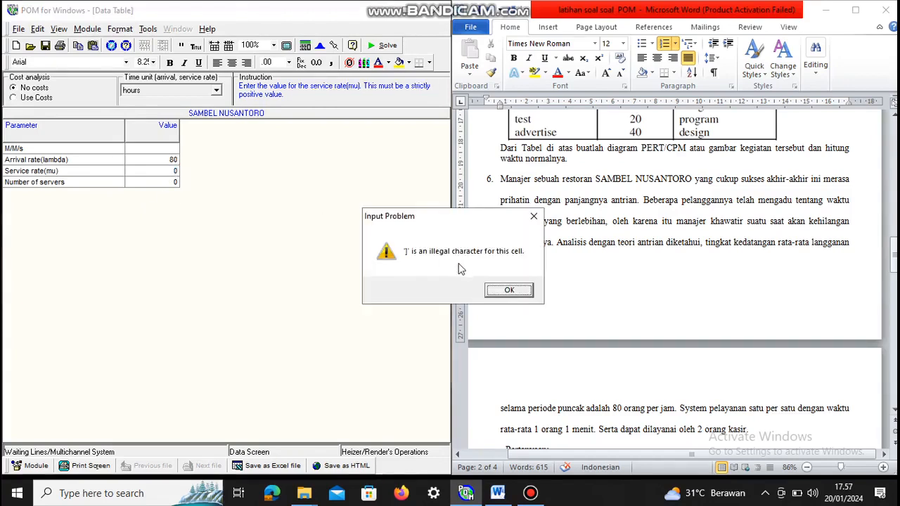
pyautogui.click(509, 290)
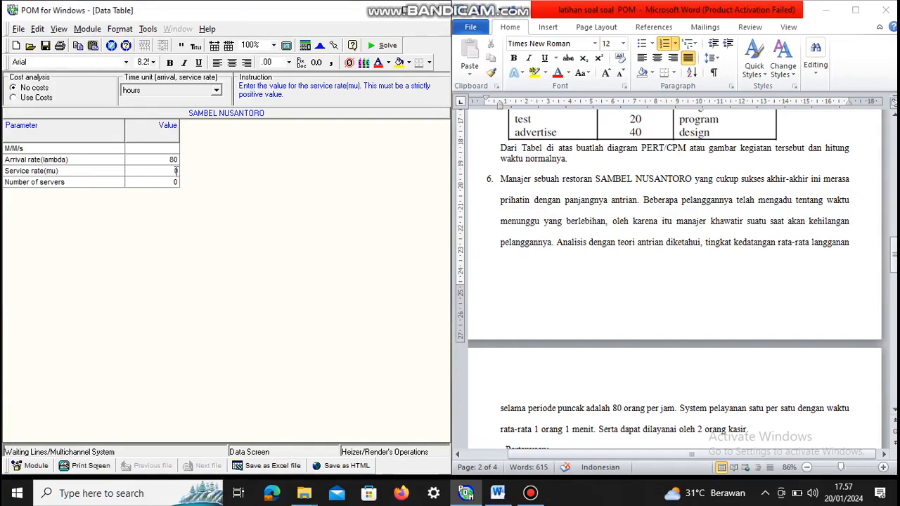
pyautogui.write('60')
pyautogui.click(178, 182)
pyautogui.write('2')
pyautogui.press('BackSpace')
pyautogui.press('BackSpace')
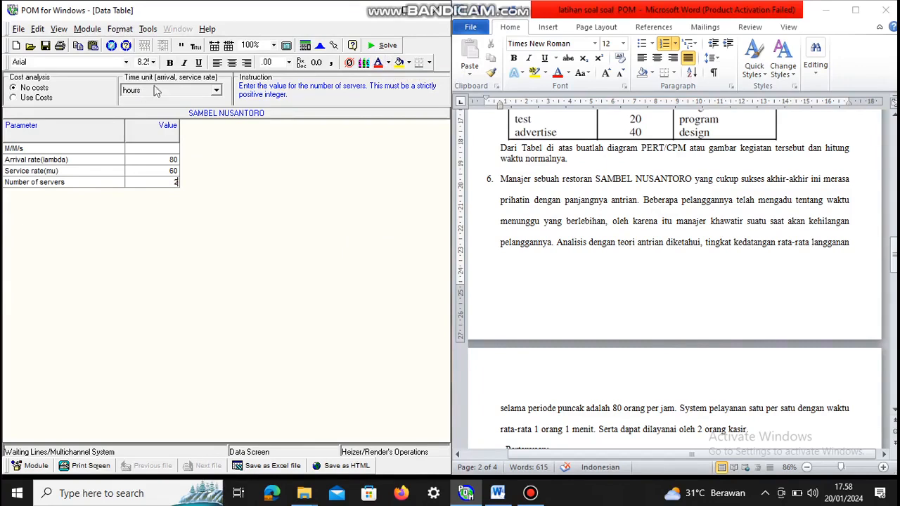
# Solve the SAMBEL NUSANTORO waiting line problem, cascade the result windows and move the Waiting Lines Results window clear of the others
pyautogui.click(388, 46)
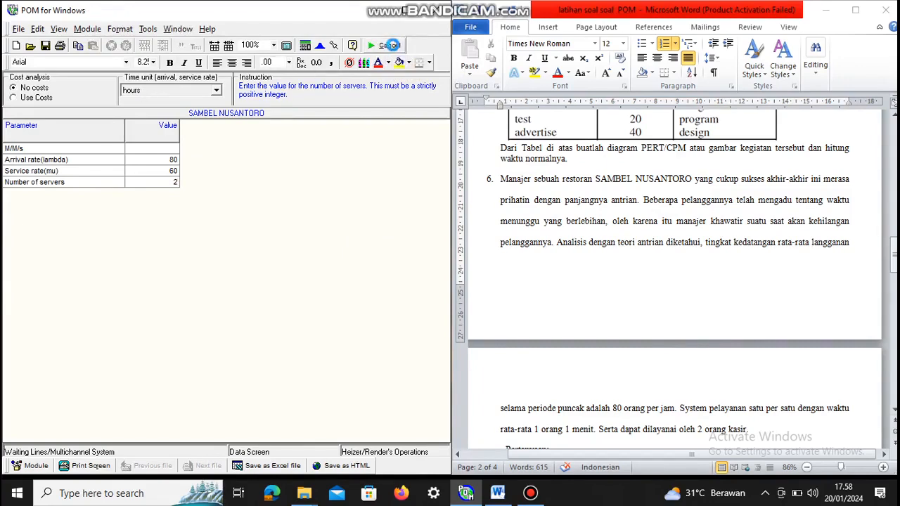
pyautogui.hotkey('alt', 'w')
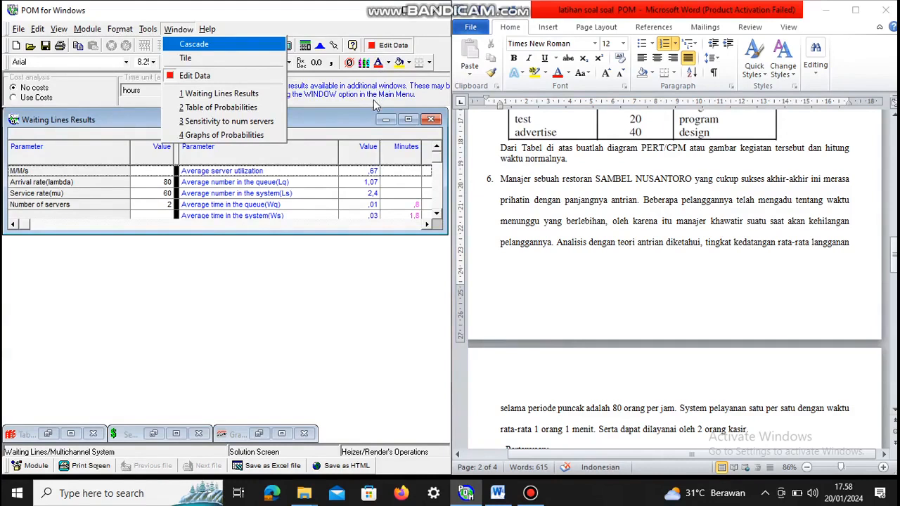
pyautogui.click(222, 46)
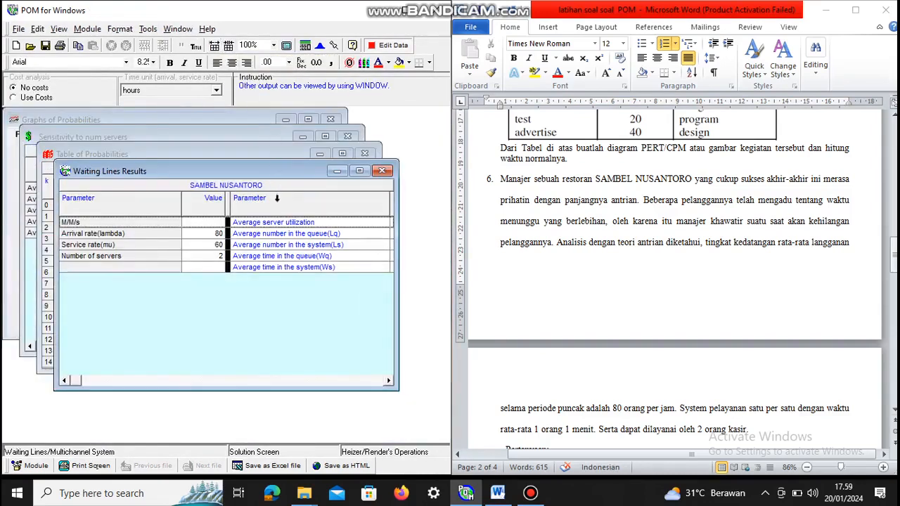
pyautogui.moveTo(298, 178); pyautogui.dragTo(349, 203)
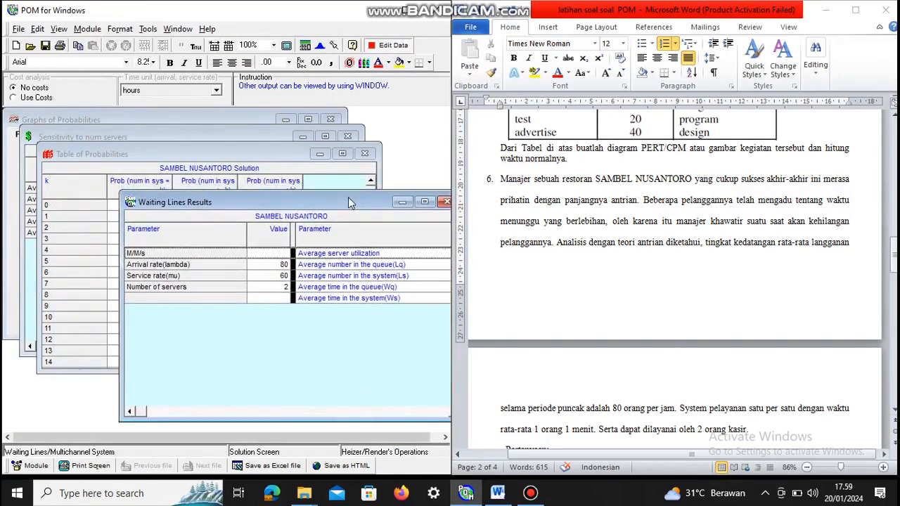
# Check the exercise 6 questions against the two-server values in the Sensitivity to num servers results
pyautogui.scroll(-4, 557, 234)
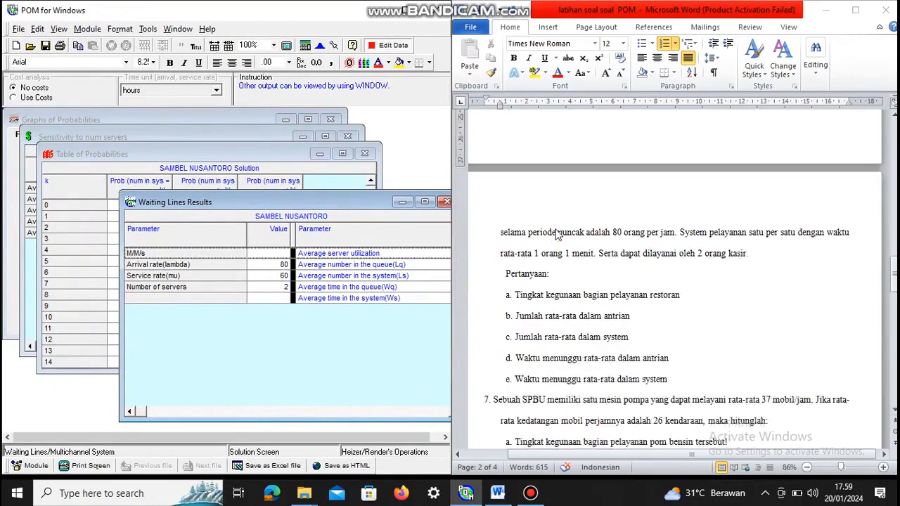
pyautogui.scroll(-2, 556, 234)
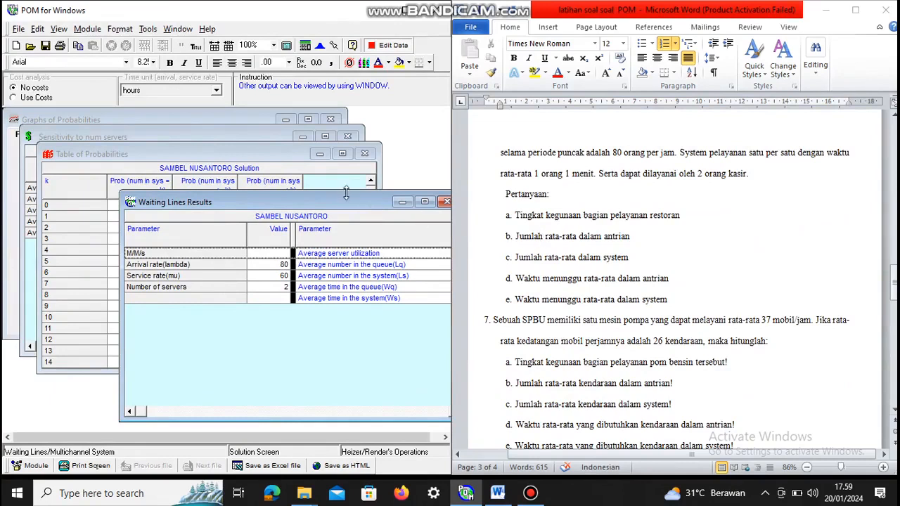
pyautogui.moveTo(326, 204); pyautogui.dragTo(300, 213)
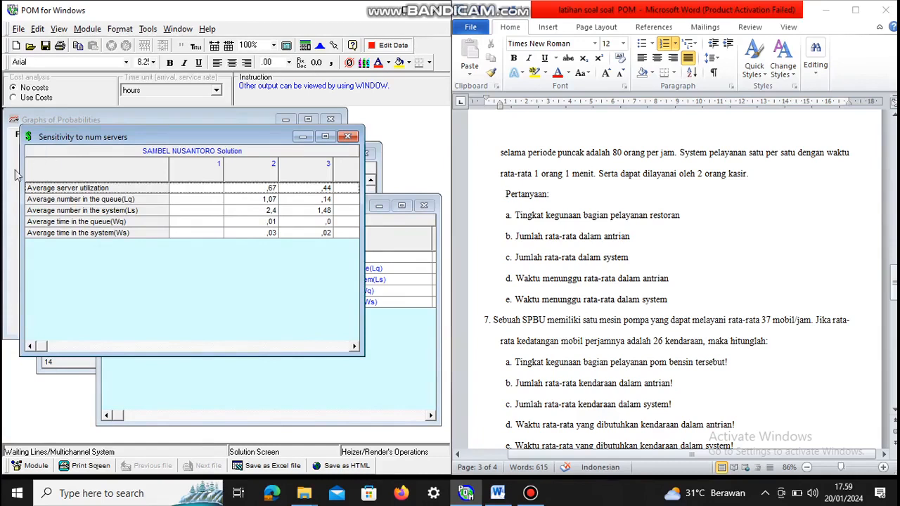
pyautogui.click(258, 199)
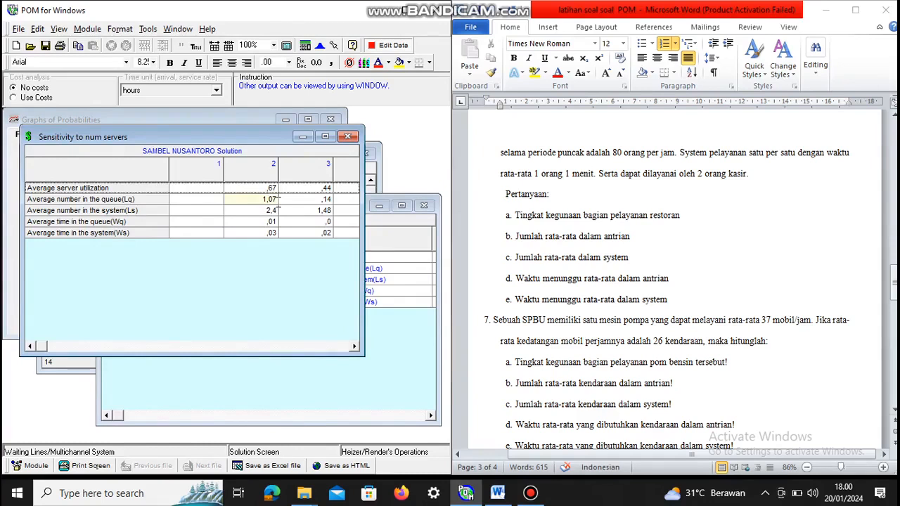
pyautogui.click(269, 212)
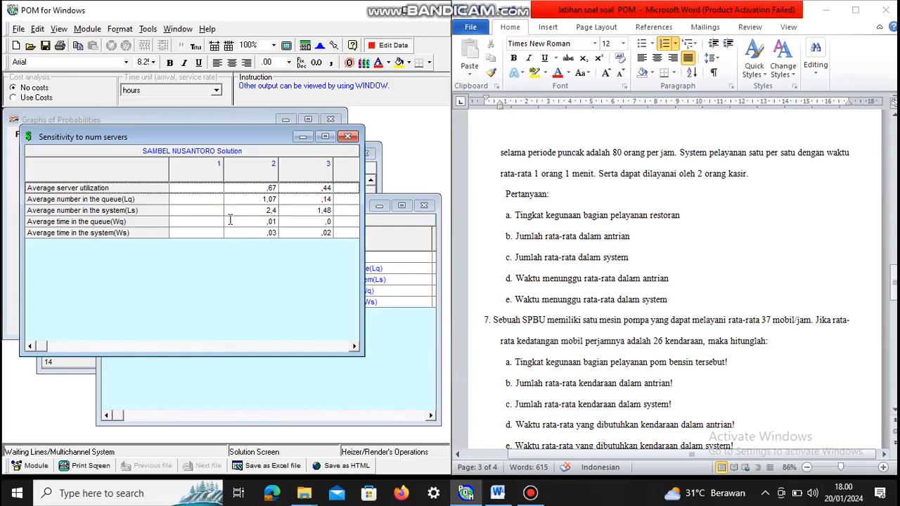
pyautogui.click(164, 225)
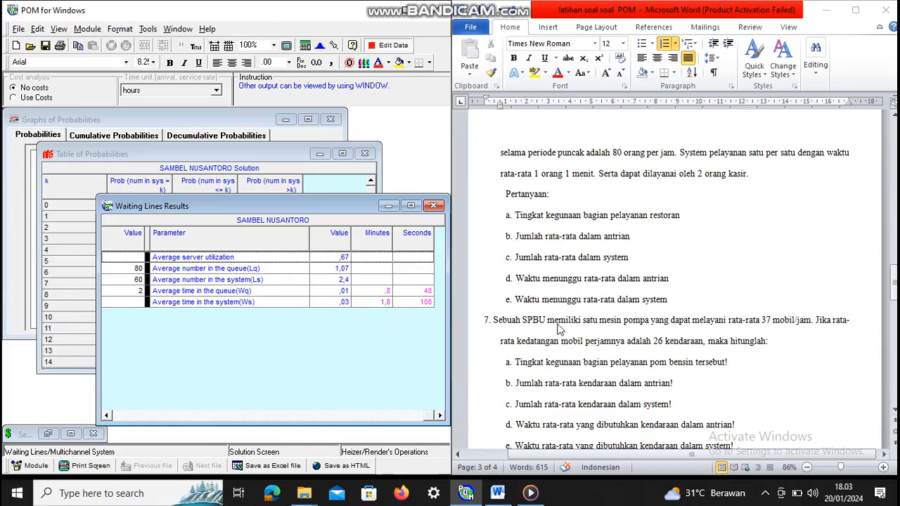
# Bring exercise 7 into view and begin a new Single-channel System data set without saving the SAMBEL NUSANTORO data
pyautogui.scroll(-3, 559, 329)
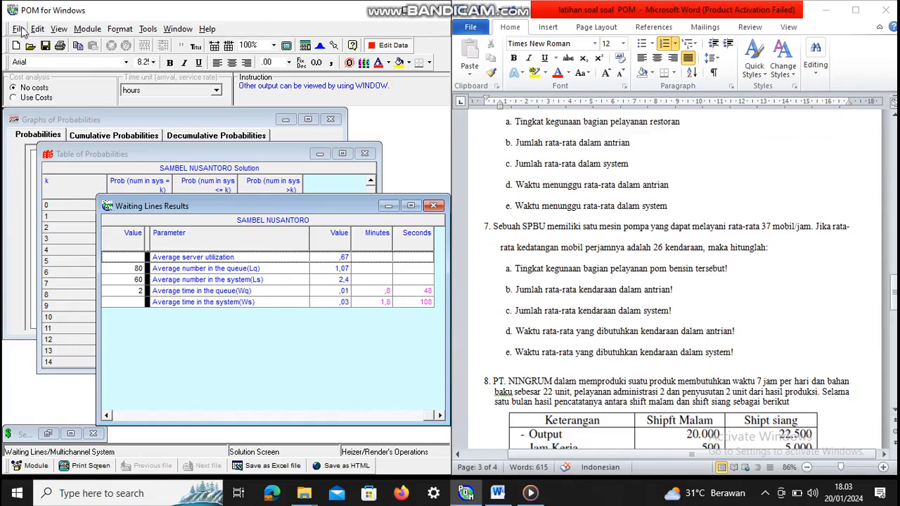
pyautogui.click(79, 31)
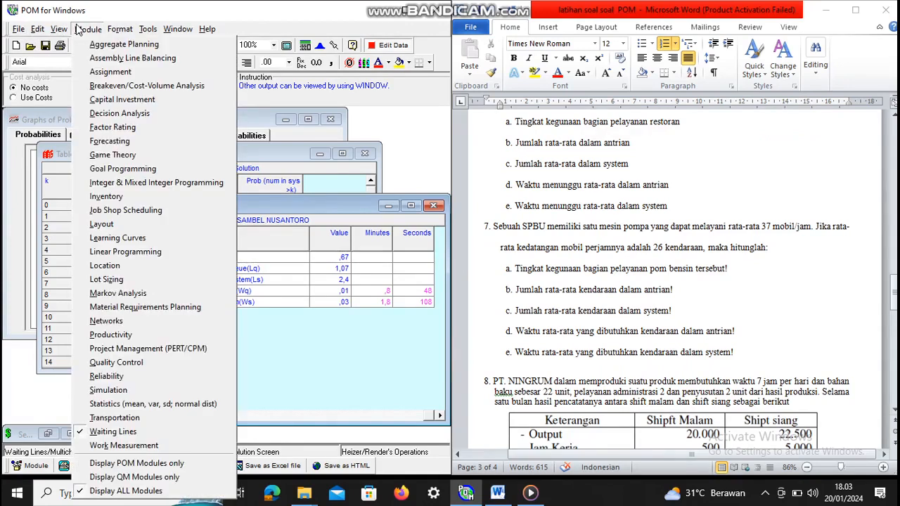
pyautogui.click(19, 30)
pyautogui.click(19, 29)
pyautogui.moveTo(39, 45)
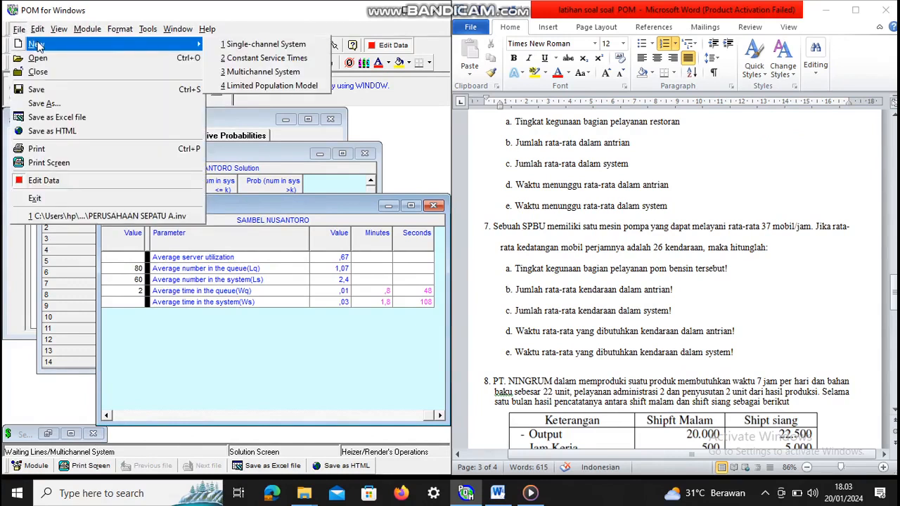
pyautogui.click(208, 30)
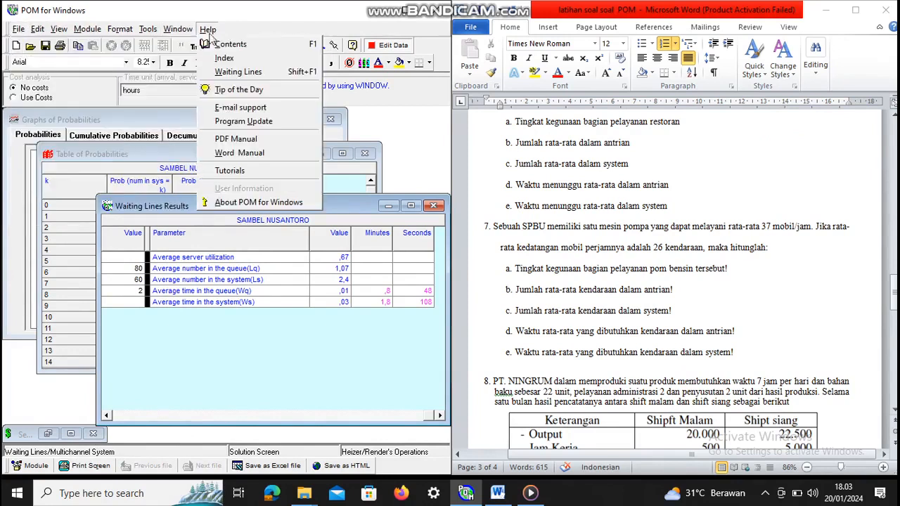
pyautogui.moveTo(19, 30)
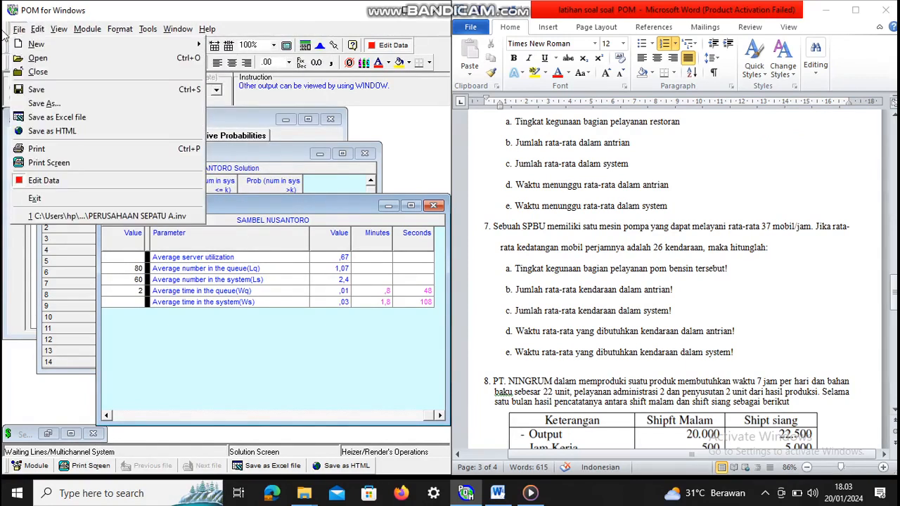
pyautogui.moveTo(145, 44)
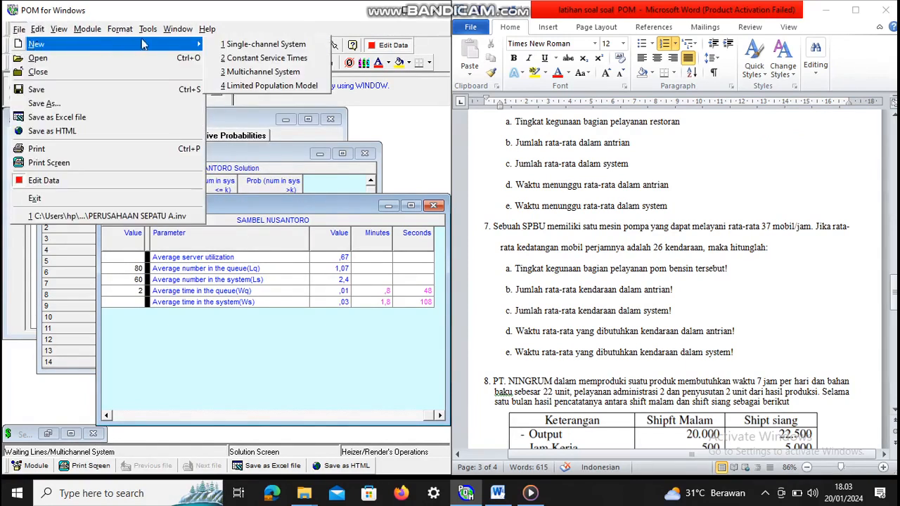
pyautogui.click(228, 46)
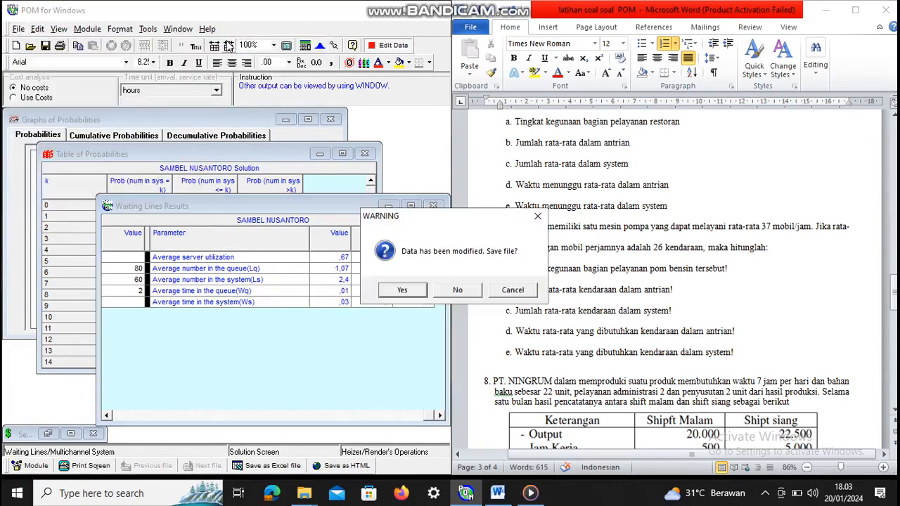
pyautogui.click(451, 291)
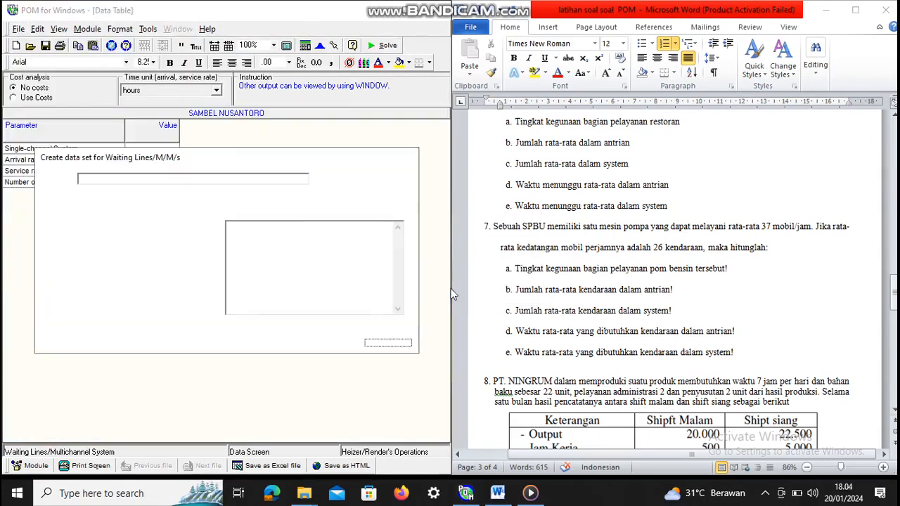
# Title the single-channel data set SPBU and create its data table with no cost analysis
pyautogui.press('BackSpace')
pyautogui.write('SPBU')
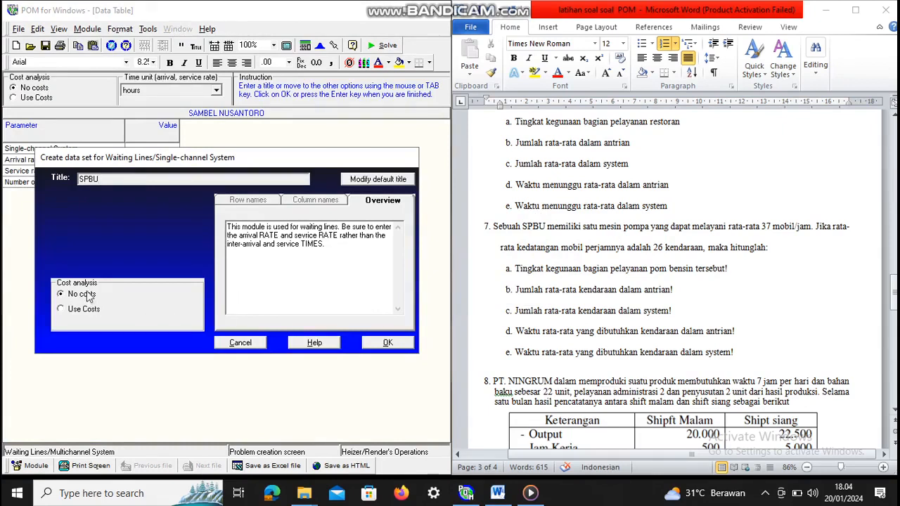
pyautogui.click(375, 348)
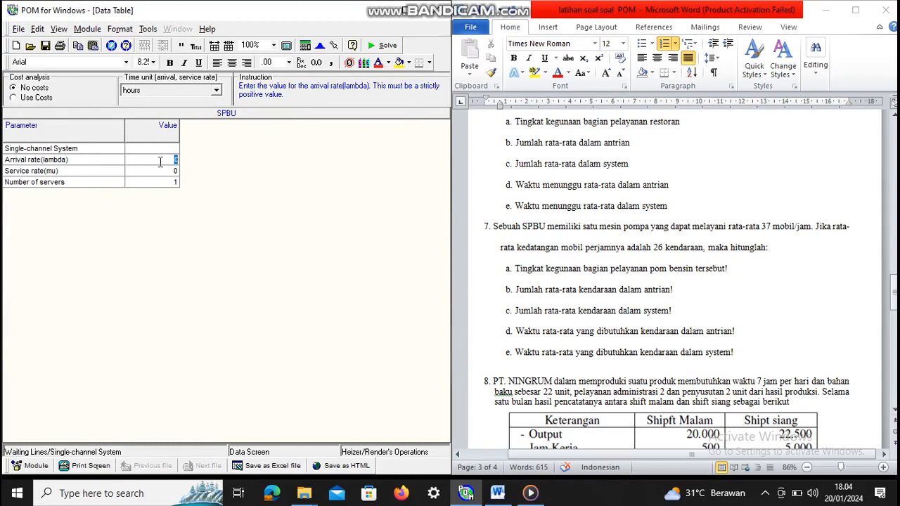
# Set the SPBU arrival rate to 26 and the service rate to 37
pyautogui.write('26')
pyautogui.click(176, 171)
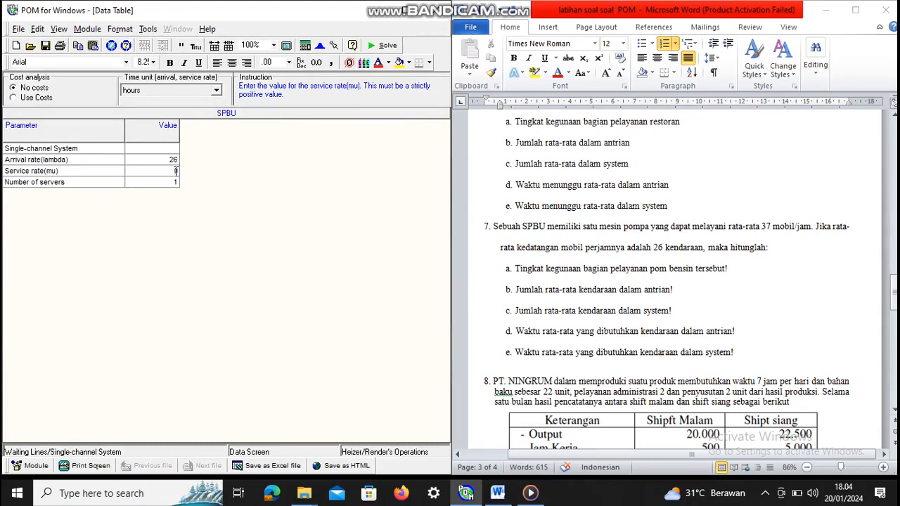
pyautogui.press('BackSpace')
pyautogui.write('37')
# Solve the SPBU problem and enlarge the Waiting Lines Results window to read the average queue and system times in minutes and seconds
pyautogui.click(370, 44)
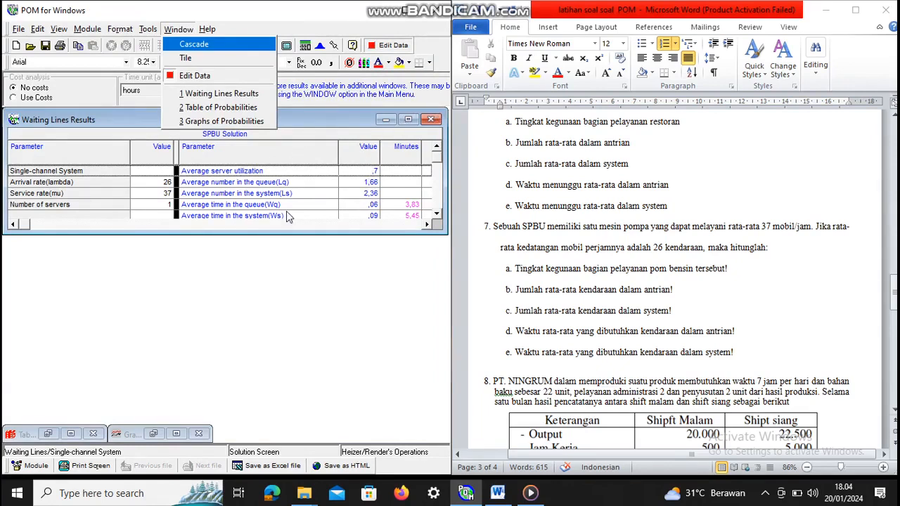
pyautogui.click(426, 226)
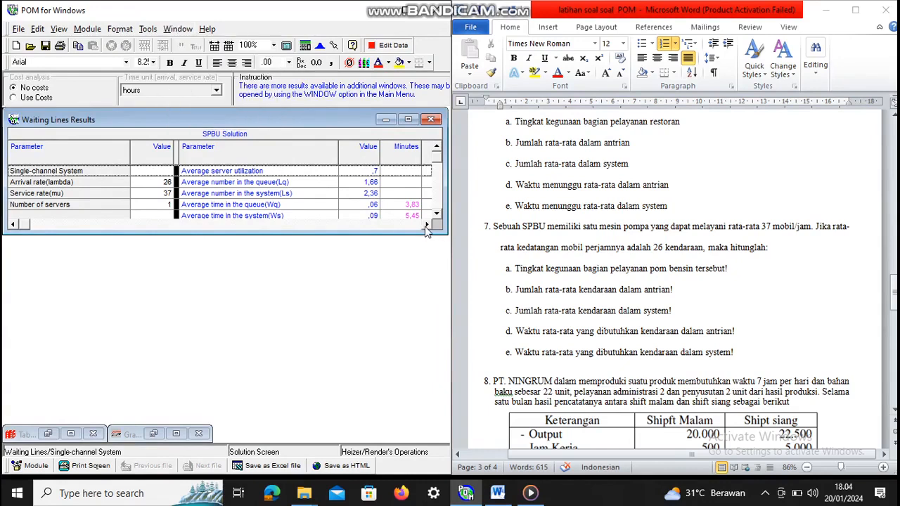
pyautogui.click(425, 225)
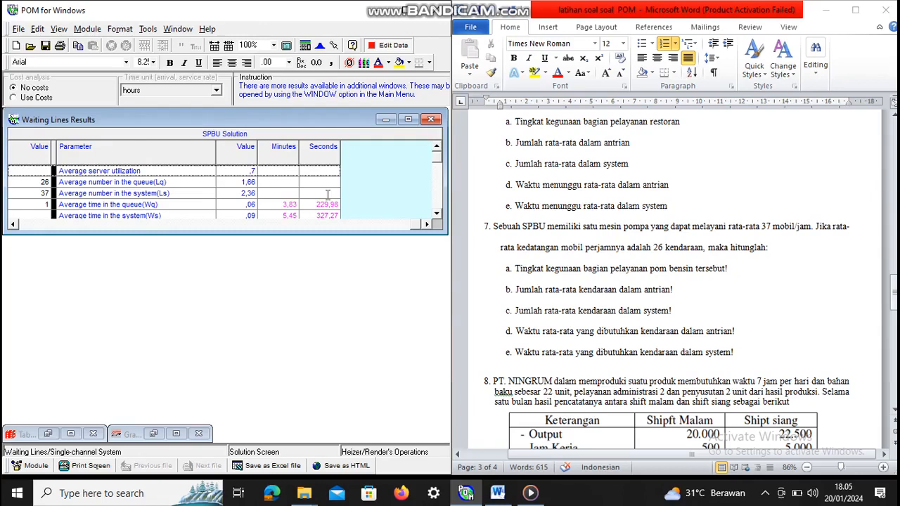
pyautogui.moveTo(306, 234); pyautogui.dragTo(305, 269)
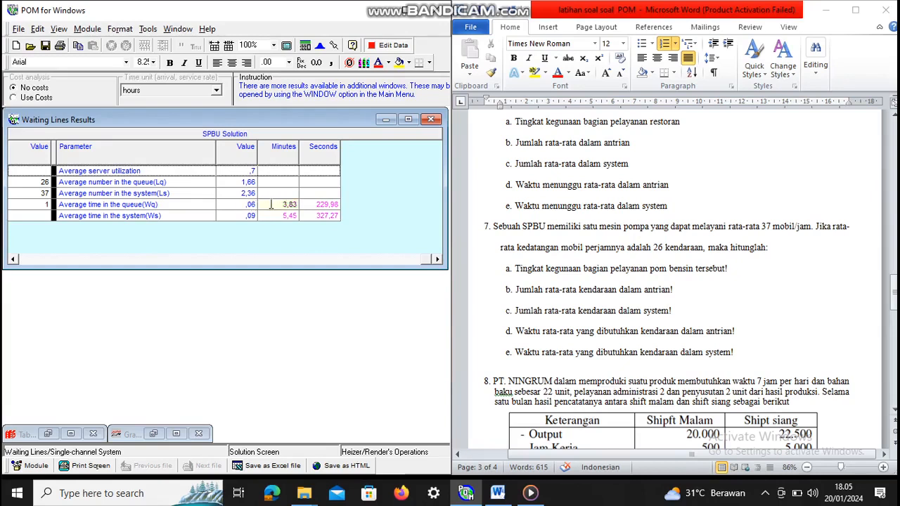
pyautogui.click(311, 204)
pyautogui.click(169, 216)
# Bring the exercise 8 table into view and switch to the Productivity module without saving the SPBU data
pyautogui.scroll(-4, 552, 252)
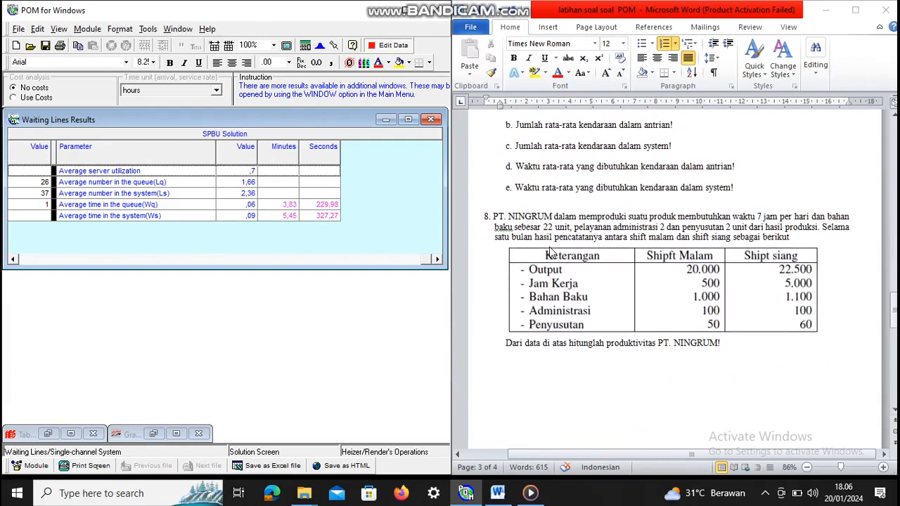
pyautogui.scroll(-1, 552, 251)
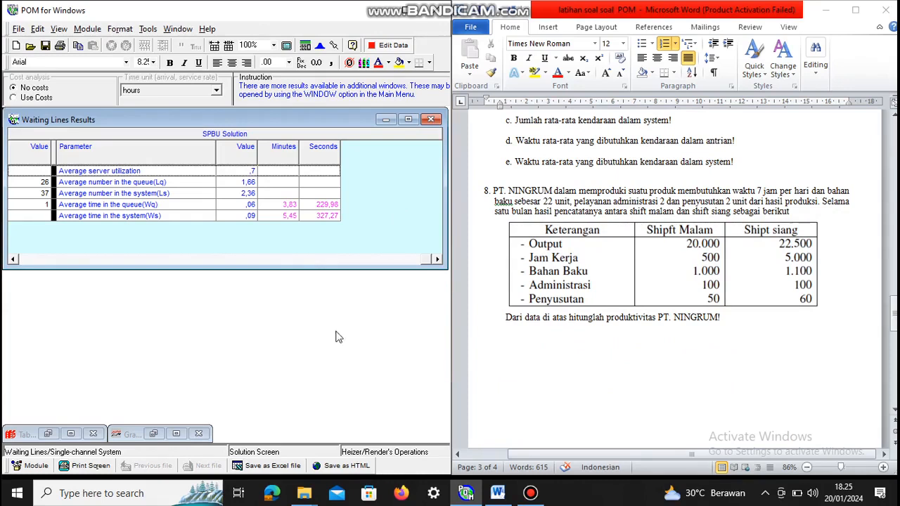
pyautogui.click(85, 29)
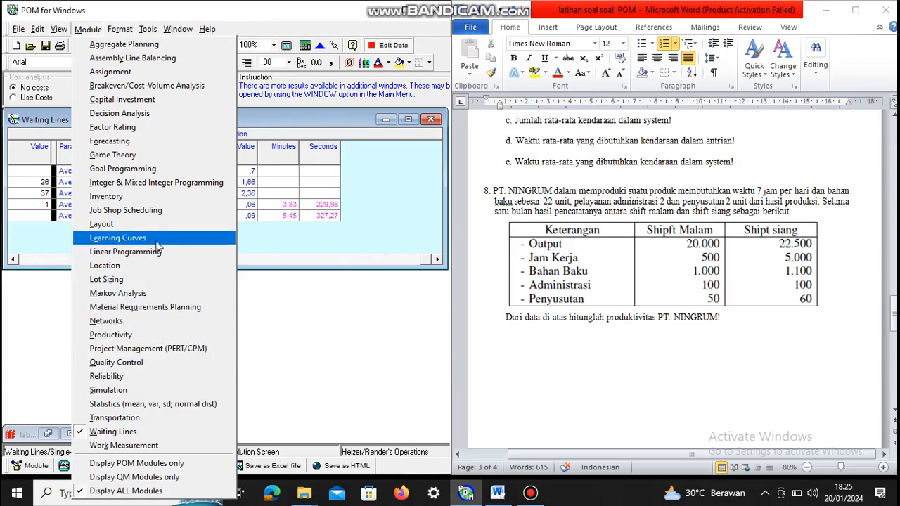
pyautogui.click(126, 338)
pyautogui.click(464, 294)
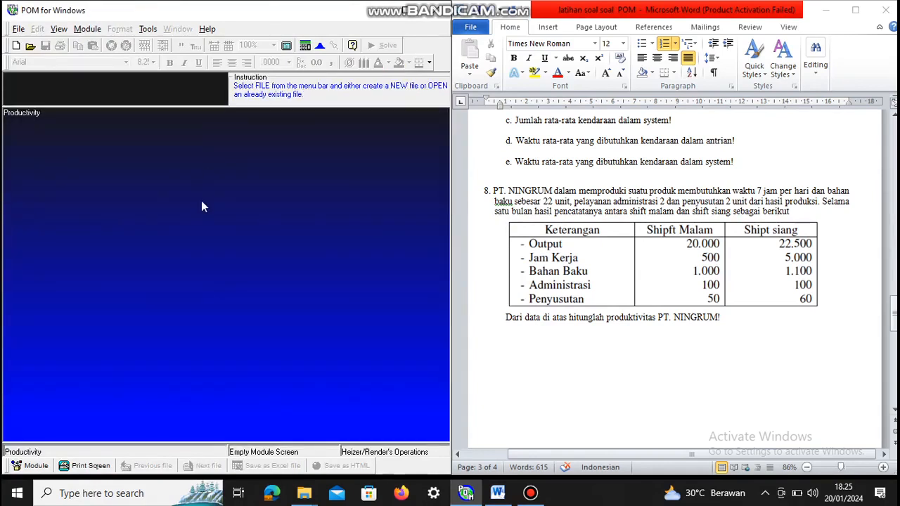
# Begin a new Productivity data set titled PT NINGRUM
pyautogui.click(18, 29)
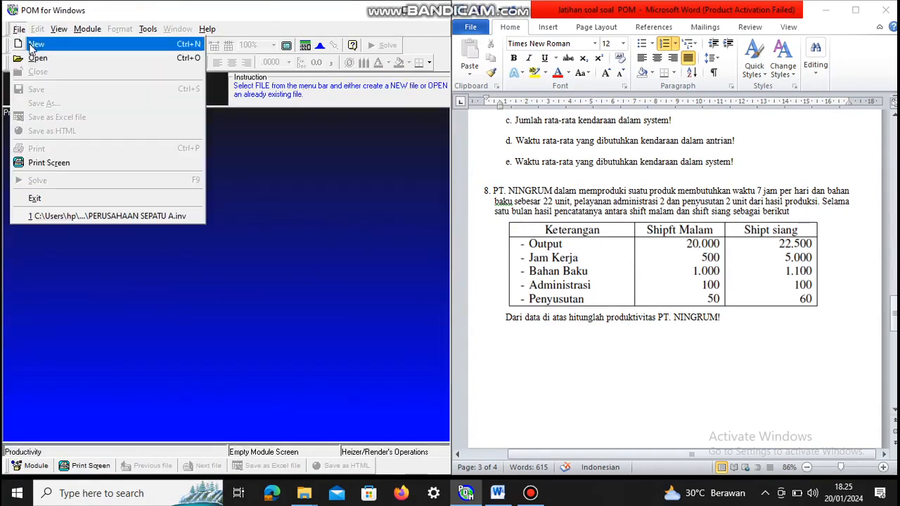
pyautogui.click(31, 41)
pyautogui.press('BackSpace')
pyautogui.write('PT')
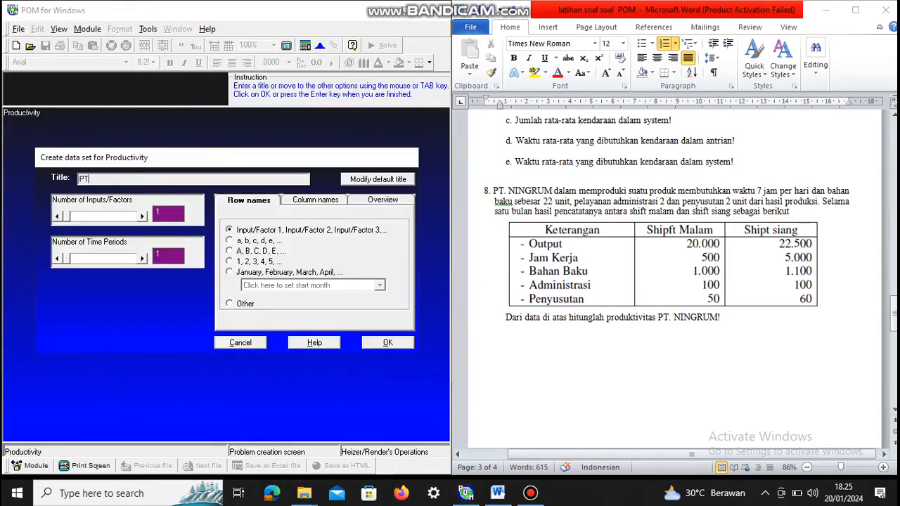
pyautogui.write(' NINGRUM')
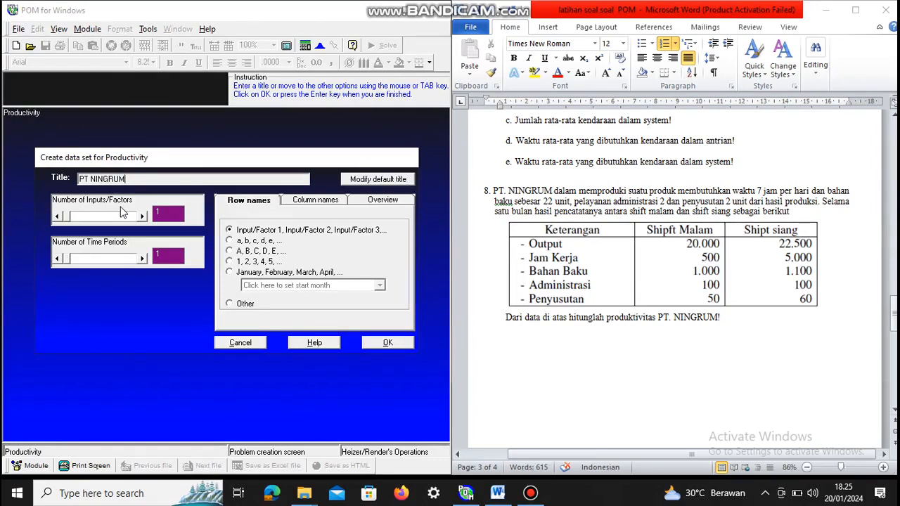
# Set the number of inputs/factors to 4 and the time periods to 2, and create the productivity data table
pyautogui.click(143, 216)
pyautogui.click(143, 216)
pyautogui.click(143, 216)
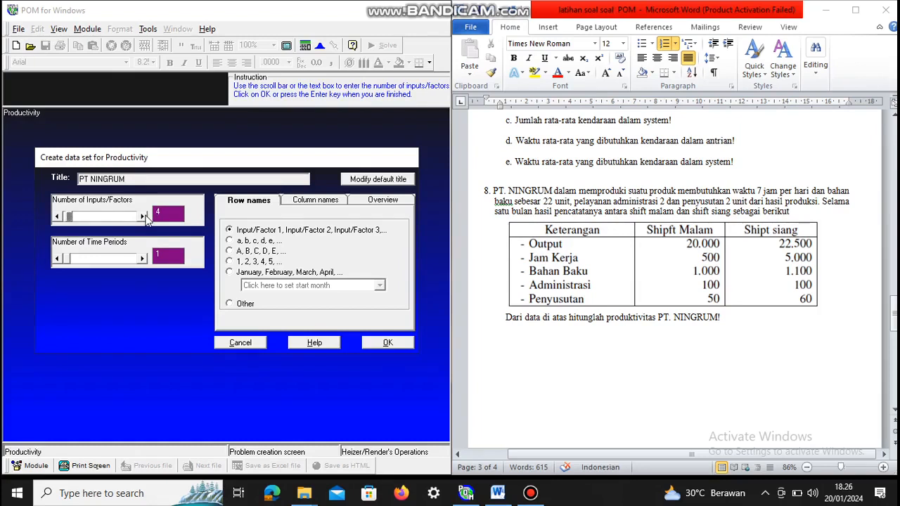
pyautogui.click(142, 259)
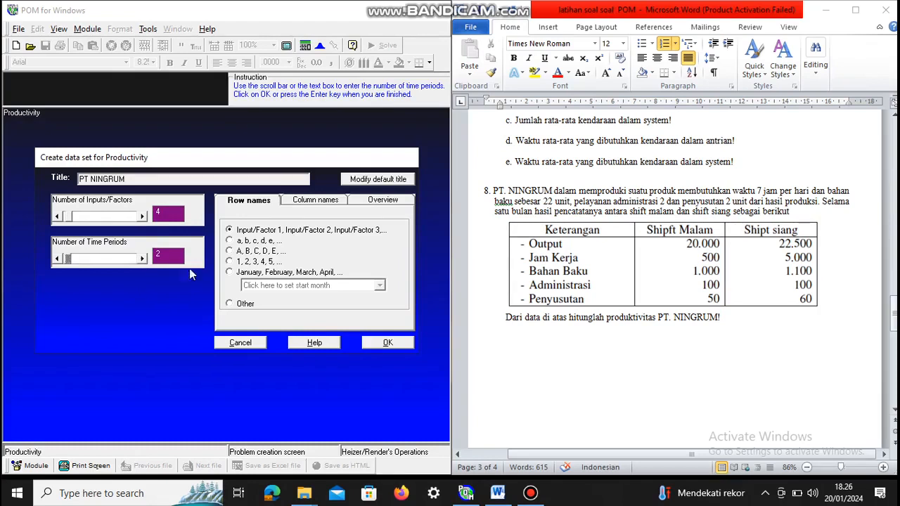
pyautogui.click(382, 345)
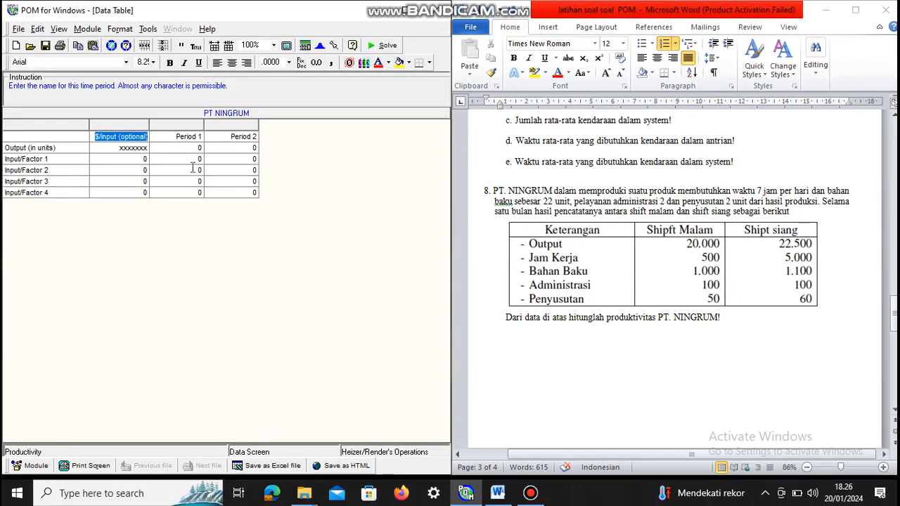
# Enter exercise 8's factor names, $/input values 7, 22, 2 and 2, and both shifts' output and factor quantities, and solve the PT NINGRUM problem
pyautogui.click(165, 138)
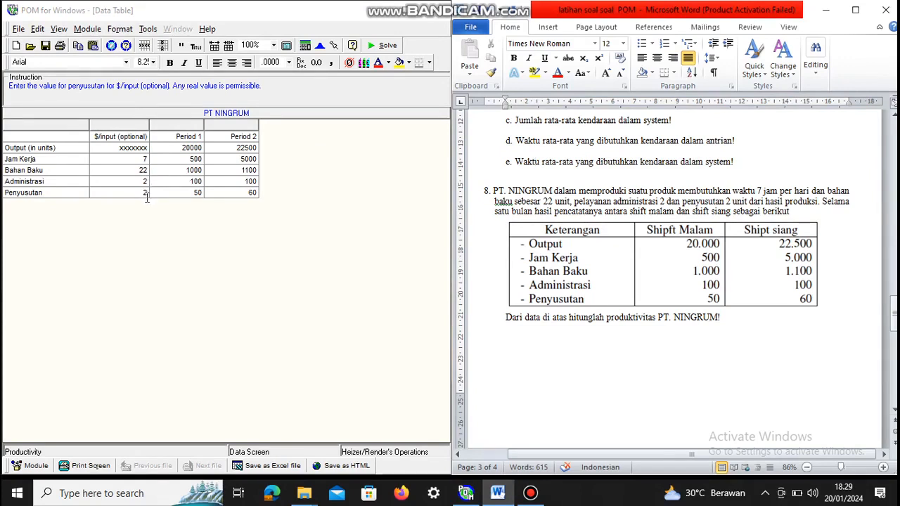
pyautogui.click(383, 46)
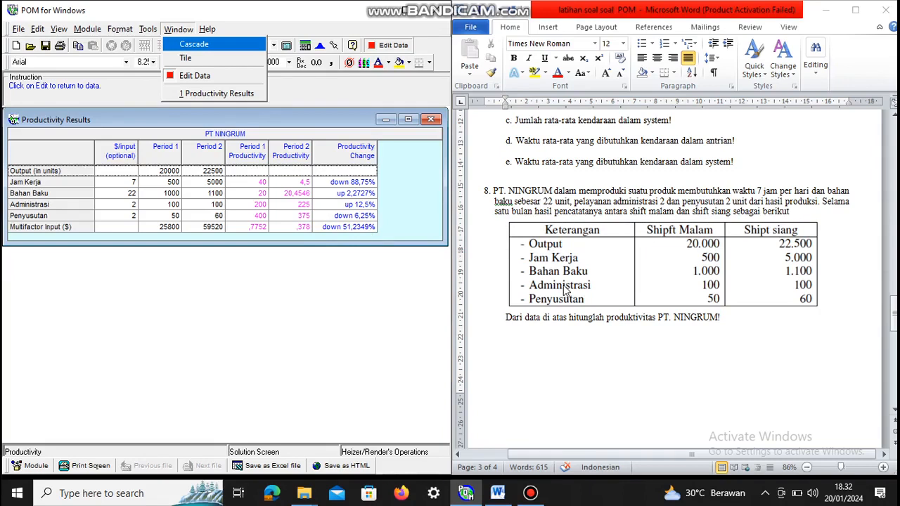
# Bring exercise 9 into view and start a new Productivity data set without saving the PT NINGRUM data
pyautogui.scroll(-8, 563, 288)
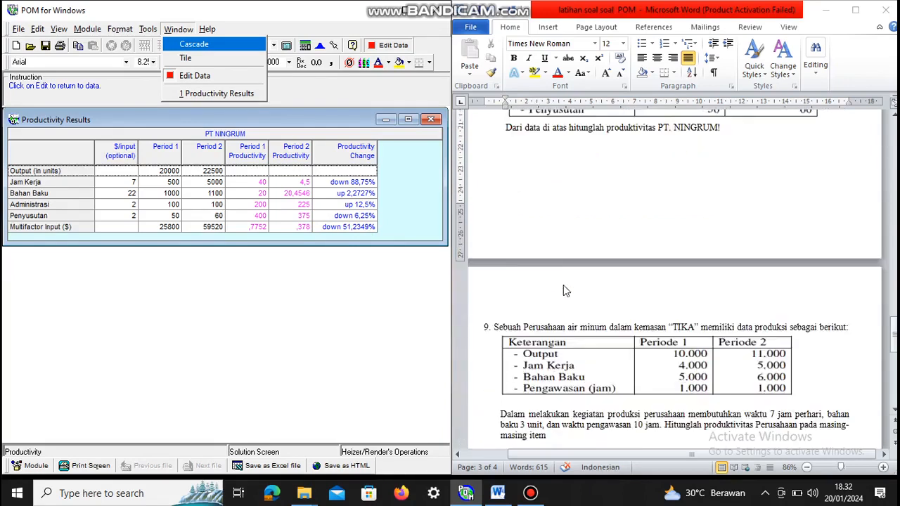
pyautogui.scroll(-2, 563, 290)
pyautogui.scroll(-1, 563, 290)
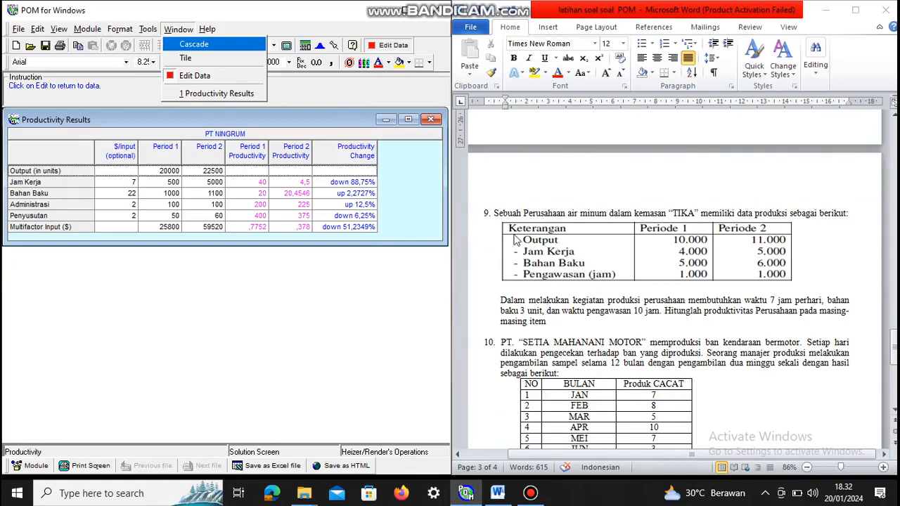
pyautogui.moveTo(79, 35)
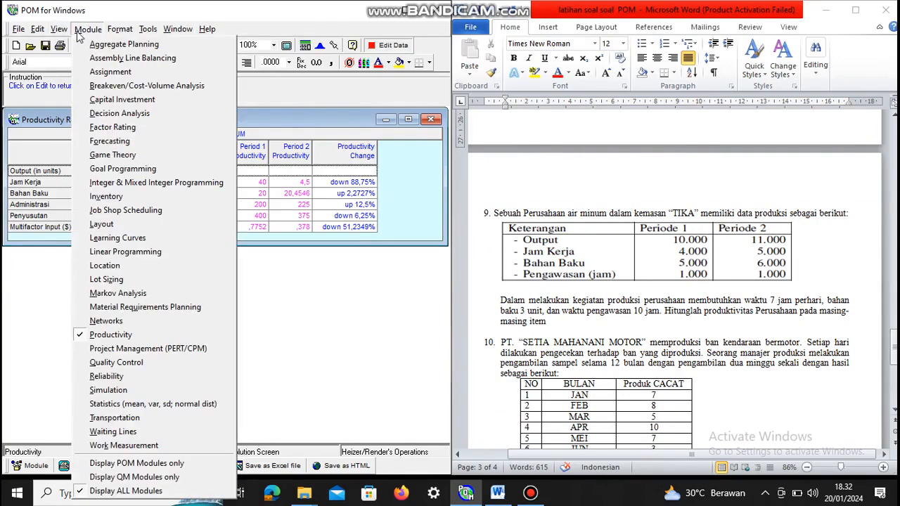
pyautogui.moveTo(21, 32)
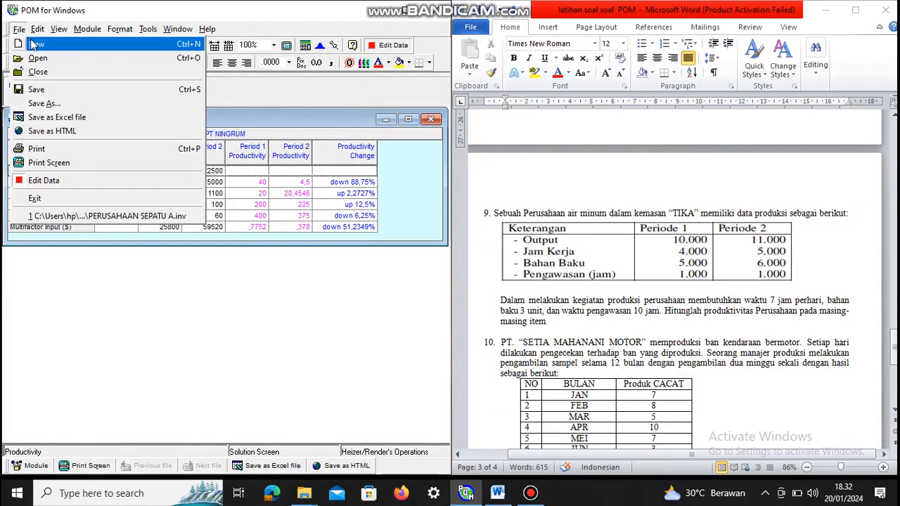
pyautogui.click(137, 45)
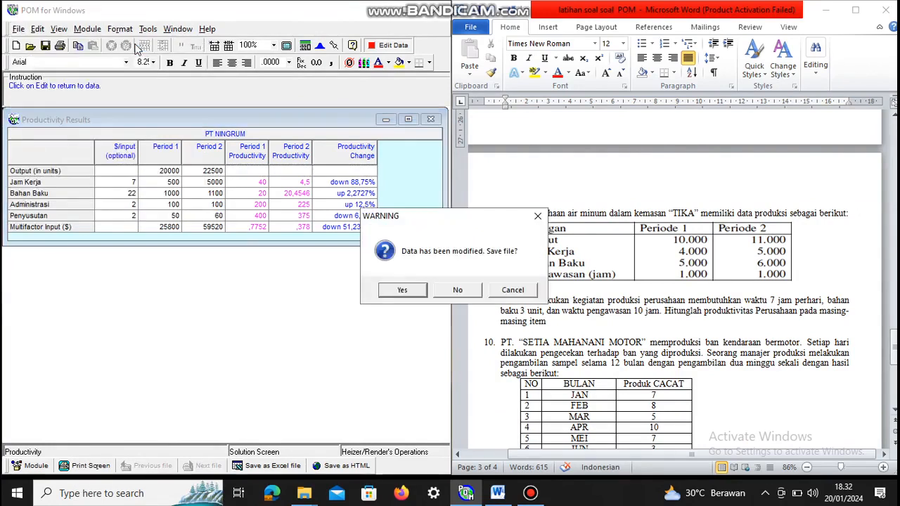
pyautogui.click(457, 291)
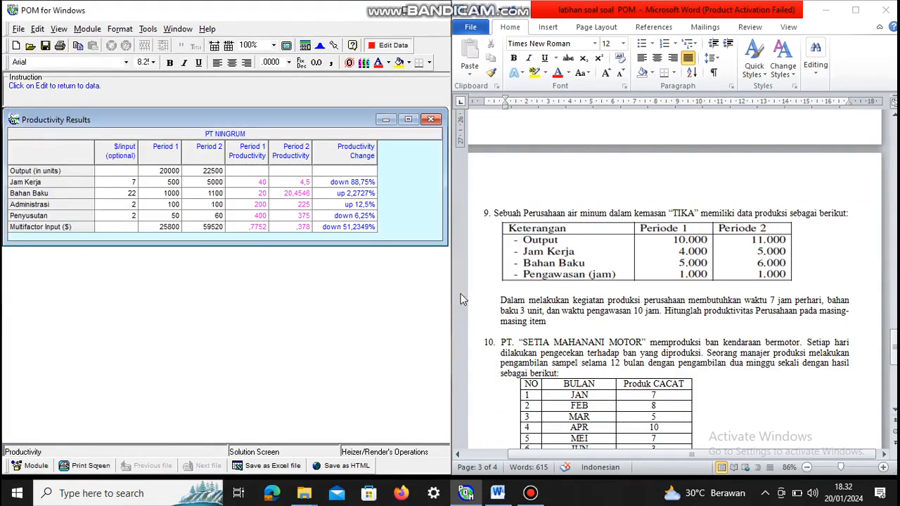
# Title the data set TIKA with 3 inputs/factors and 2 time periods, and create its data table
pyautogui.press('BackSpace')
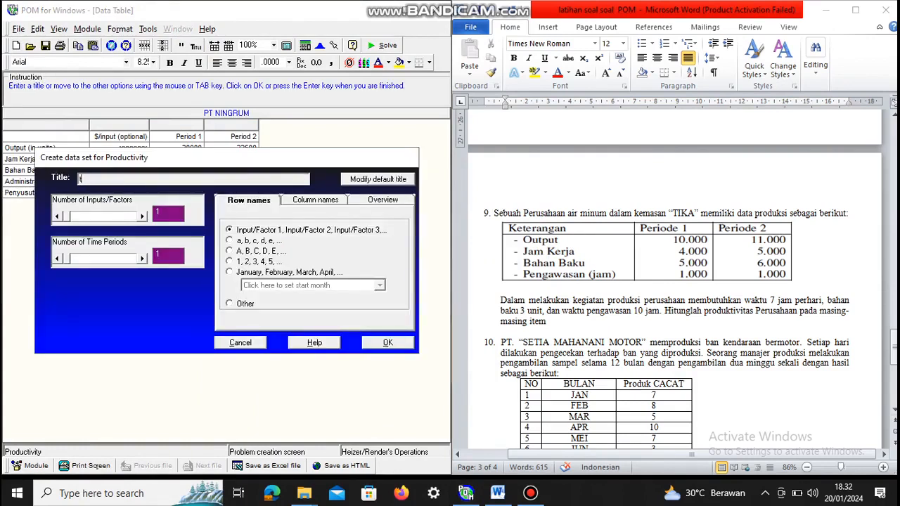
pyautogui.write('TIKA')
pyautogui.click(142, 217)
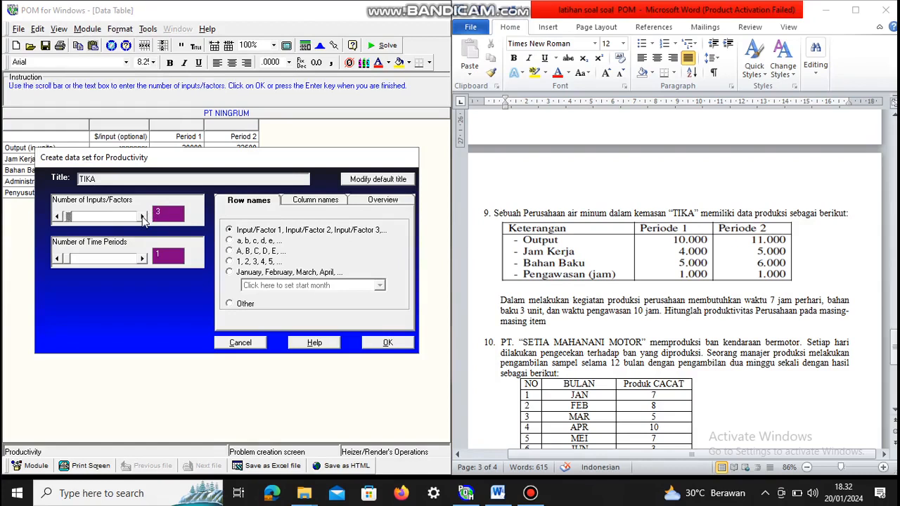
pyautogui.click(142, 259)
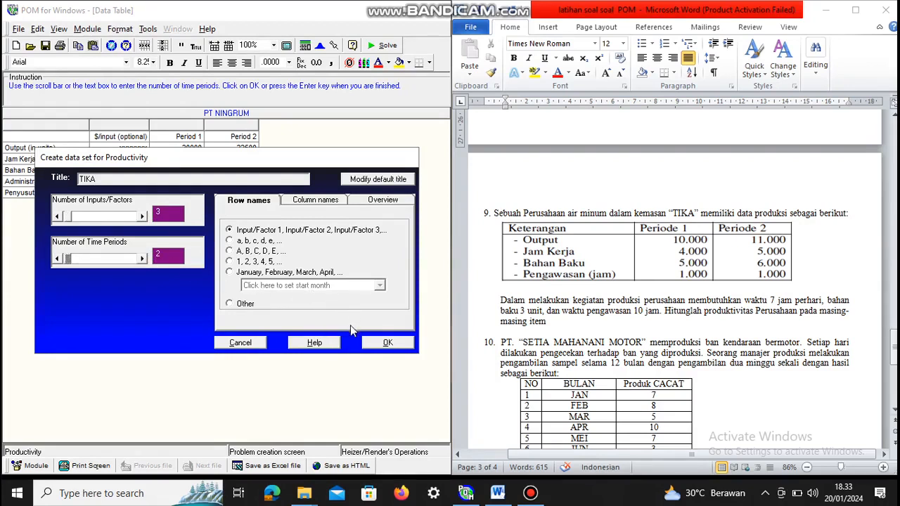
pyautogui.click(379, 349)
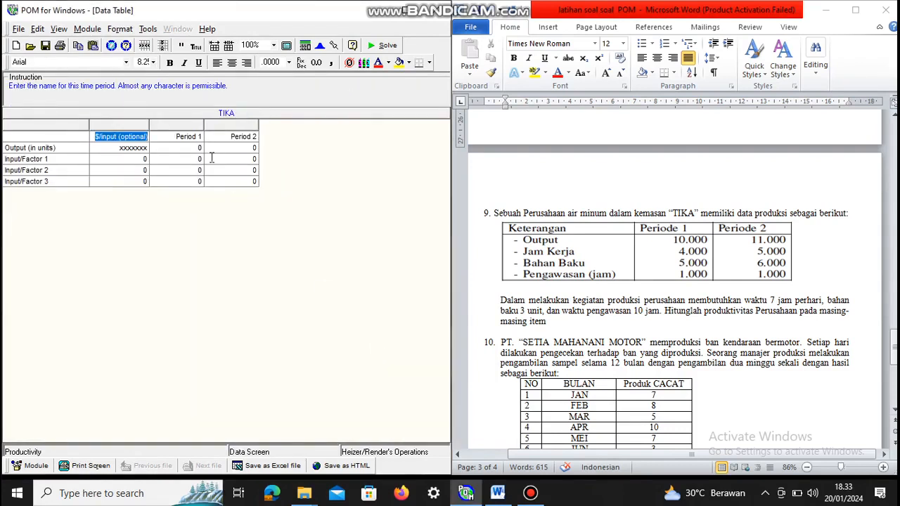
# Enter outputs 10000 and 11000, plus Jam Kerja, Bahan Baku and Pengawasan with $/input 7, 3 and 10 and their exercise 9 quantities, and solve
pyautogui.click(199, 147)
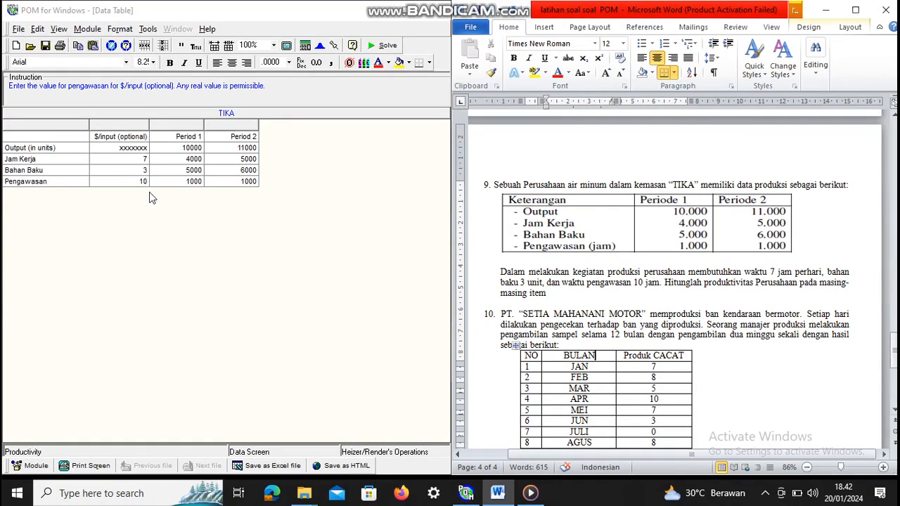
pyautogui.click(379, 46)
pyautogui.hotkey('alt', 'w')
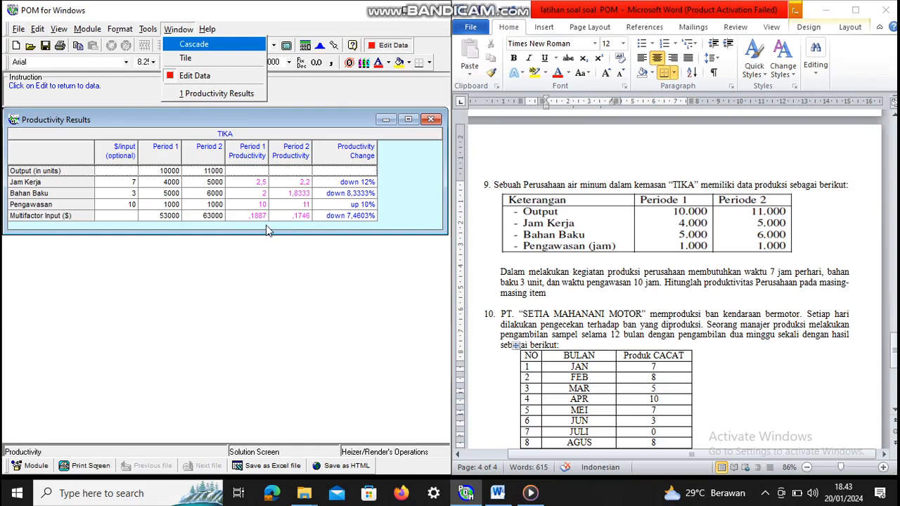
pyautogui.click(301, 295)
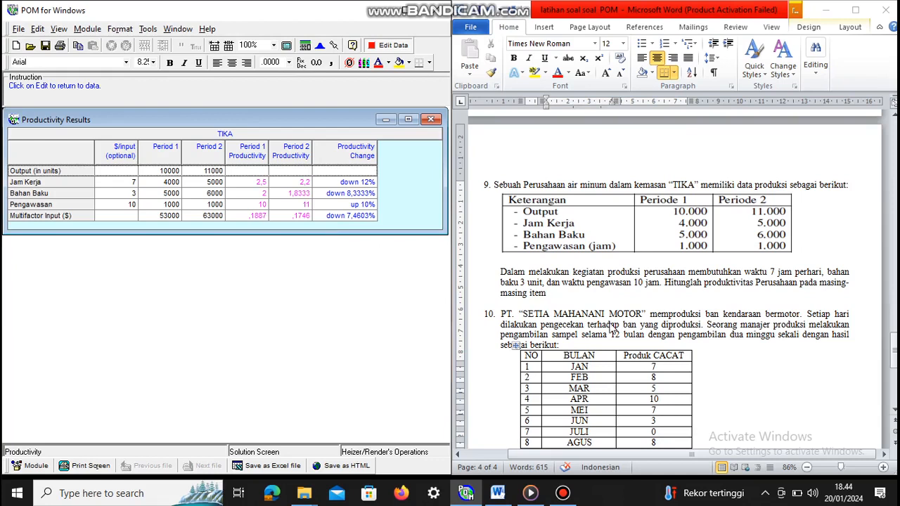
# Bring the exercise 10 table into view and switch to the Quality Control module without saving the TIKA data
pyautogui.scroll(-5, 612, 328)
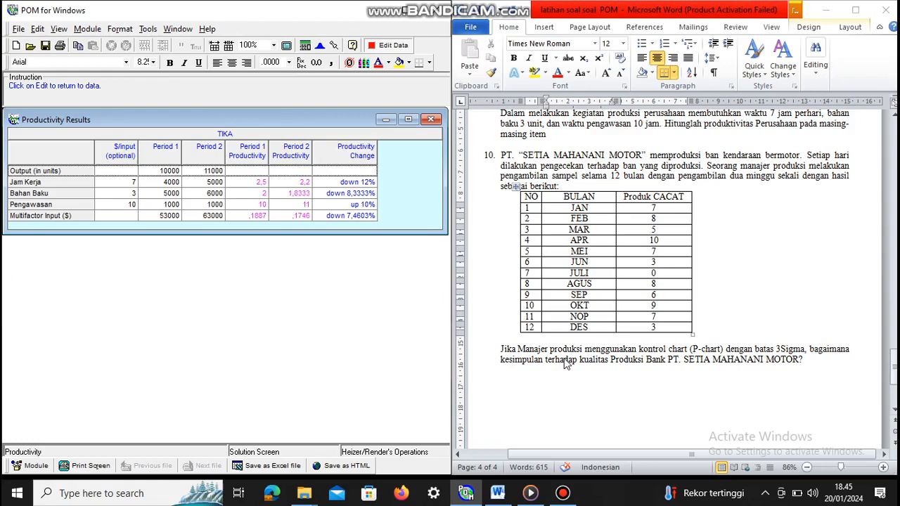
pyautogui.click(84, 29)
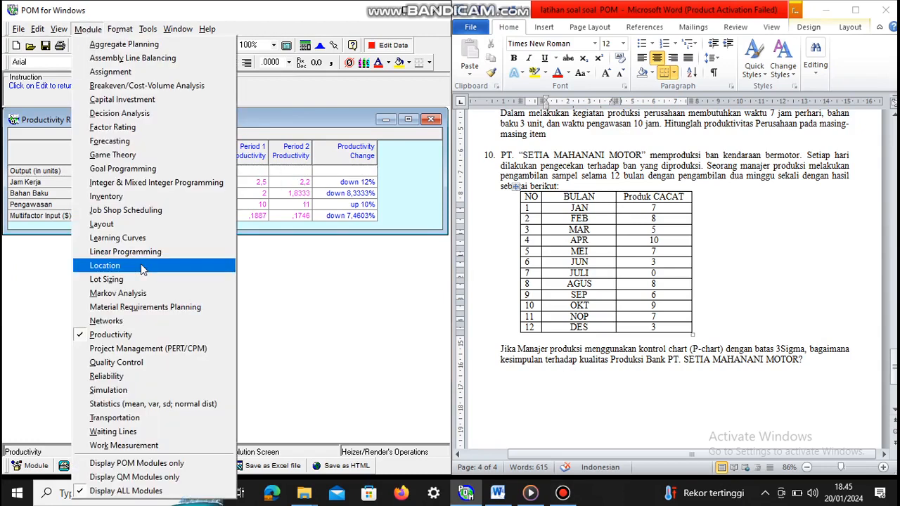
pyautogui.click(137, 363)
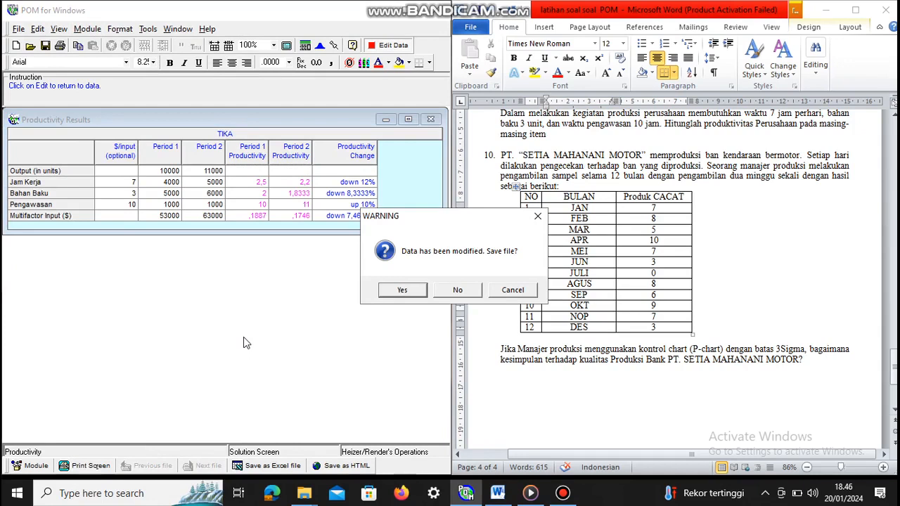
pyautogui.click(456, 290)
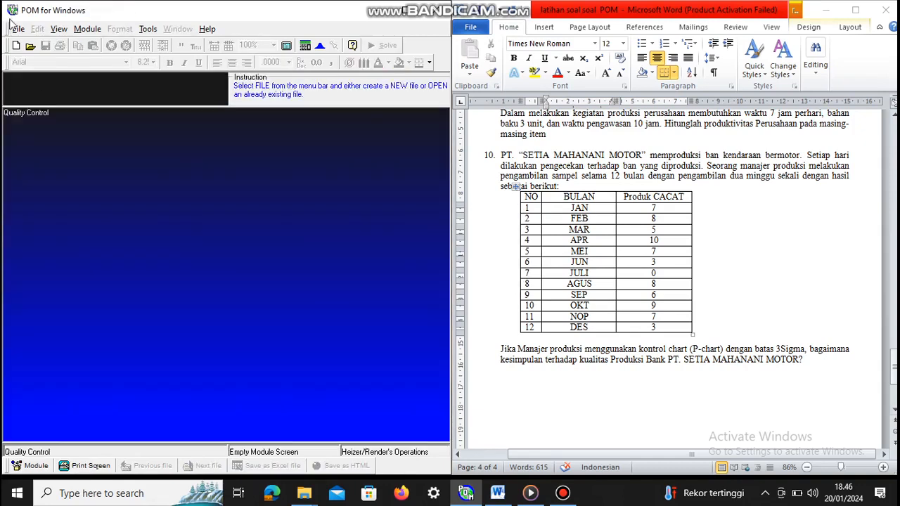
# Begin a new p-charts data set titled PT SETIA MAHANANI
pyautogui.click(19, 29)
pyautogui.click(42, 42)
pyautogui.click(24, 30)
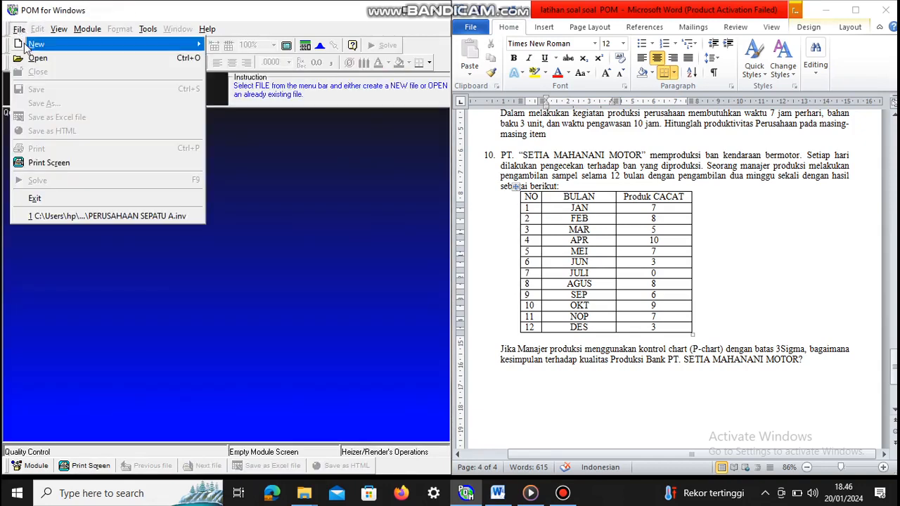
pyautogui.moveTo(26, 47)
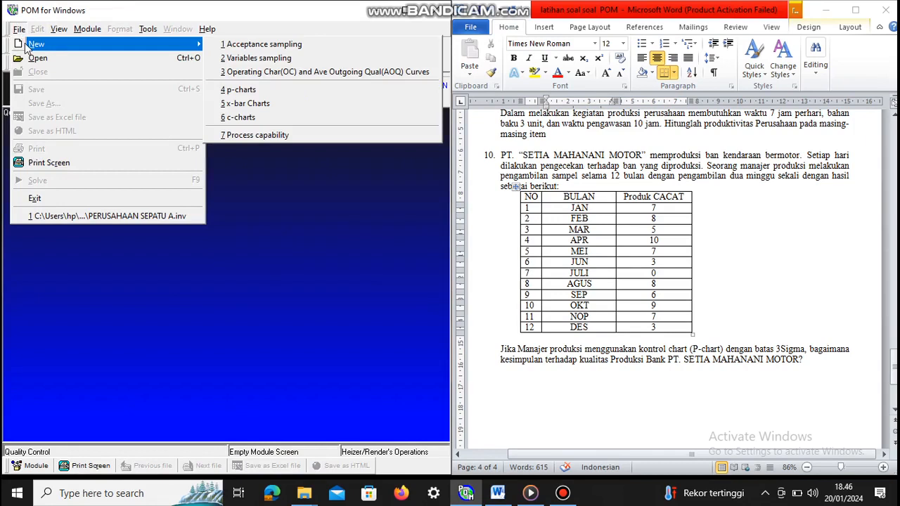
pyautogui.click(242, 90)
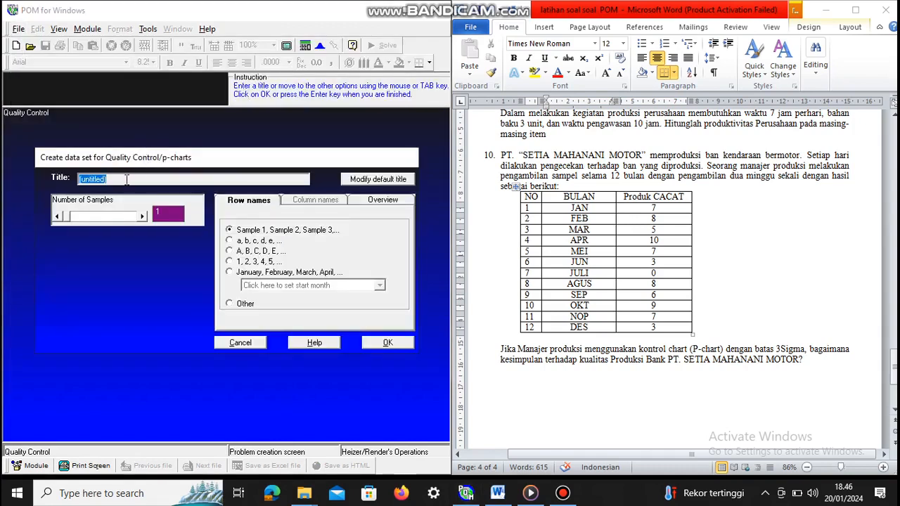
pyautogui.press('BackSpace')
pyautogui.write('PT SETIA AMAHA')
pyautogui.press('BackSpace')
pyautogui.press('BackSpace')
pyautogui.press('BackSpace')
pyautogui.press('BackSpace')
pyautogui.press('BackSpace')
pyautogui.write('MAHANANI')
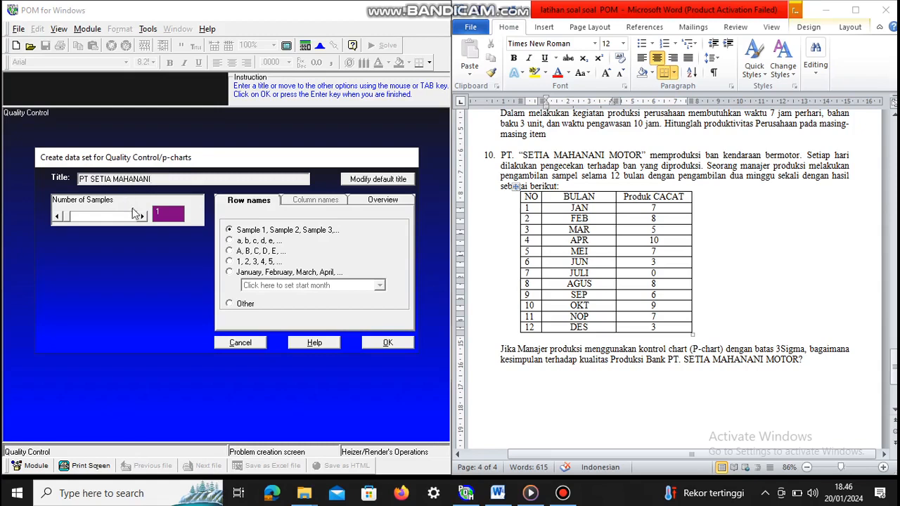
# Set the number of samples to 12 with Sample 1, Sample 2 style row names, and create the p-chart data table
pyautogui.click(169, 211)
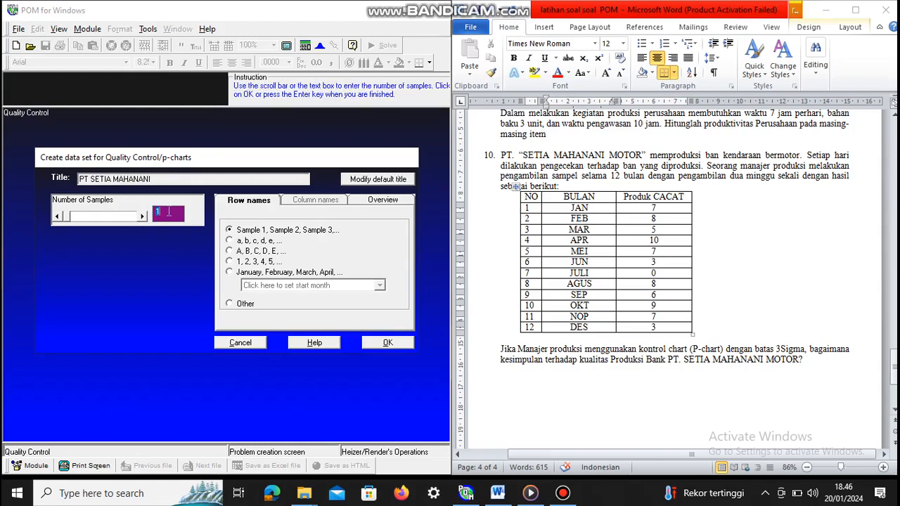
pyautogui.write('12')
pyautogui.click(246, 279)
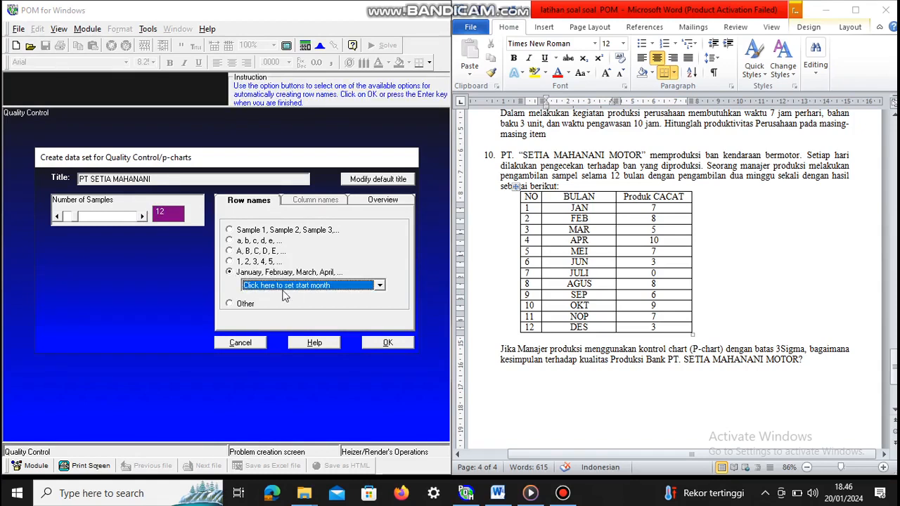
pyautogui.click(385, 345)
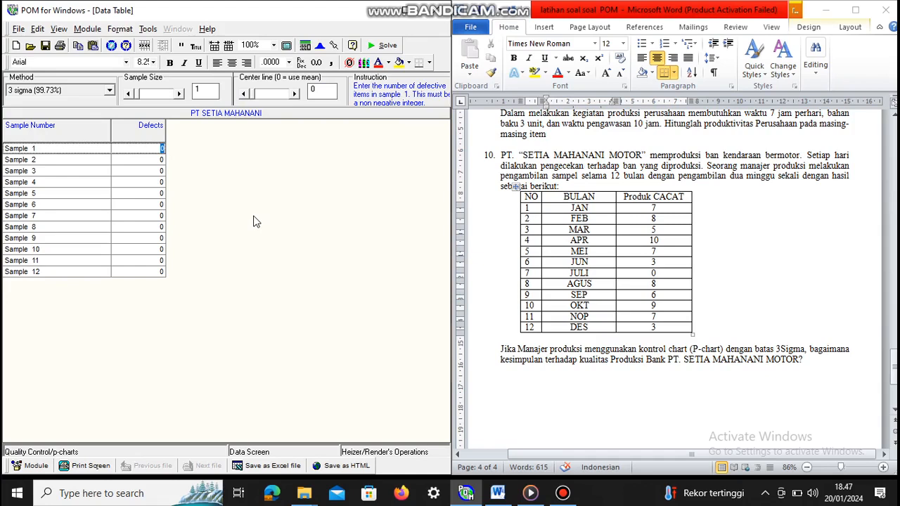
# Enter the monthly defects 7, 8, 5, 10, 7, 3, 0, 8, 6, 9, 7 and 3, set the sample size to 12, and solve
pyautogui.click(161, 149)
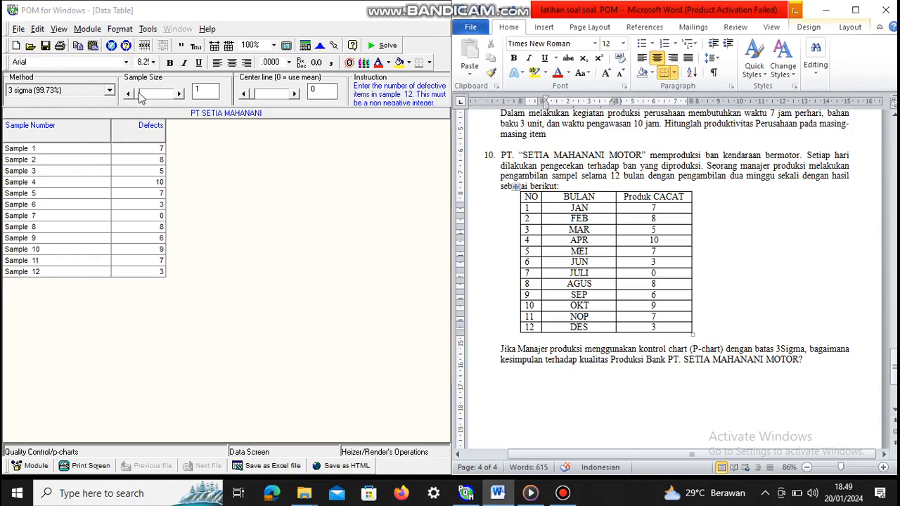
pyautogui.click(209, 90)
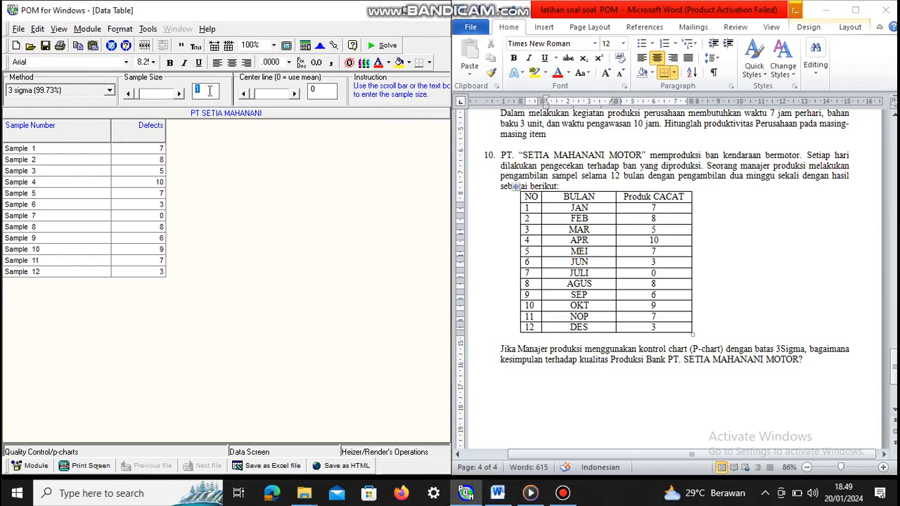
pyautogui.write('12')
pyautogui.click(386, 45)
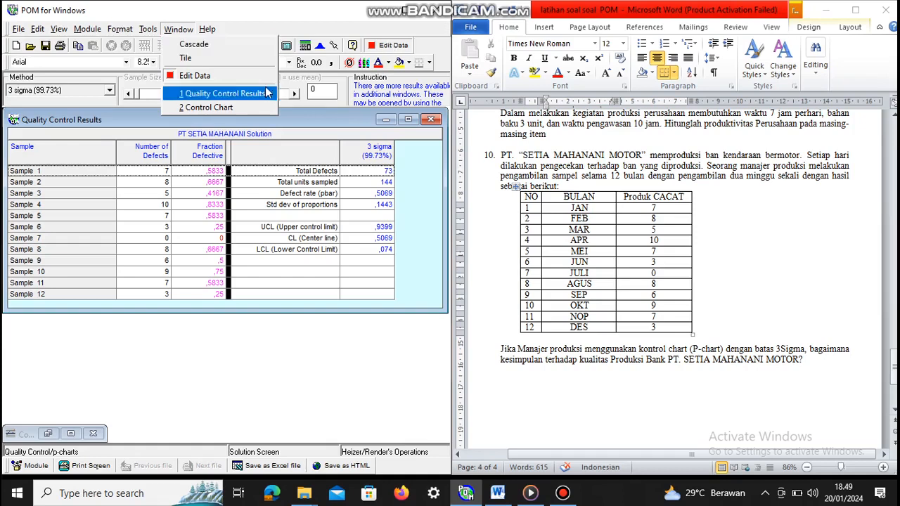
# Cascade and finally tile the Quality Control Results and Control Chart windows to examine sample 7 against the control limits
pyautogui.click(211, 43)
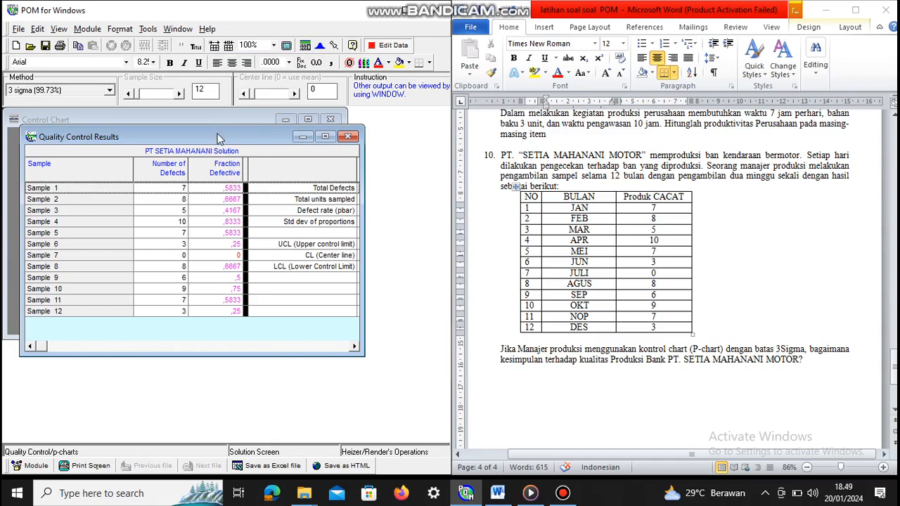
pyautogui.moveTo(218, 139); pyautogui.dragTo(260, 226)
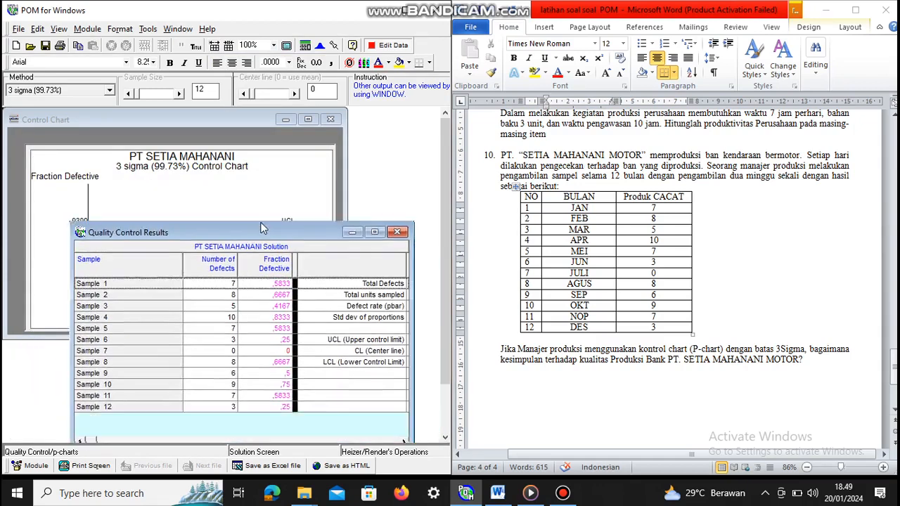
pyautogui.click(178, 29)
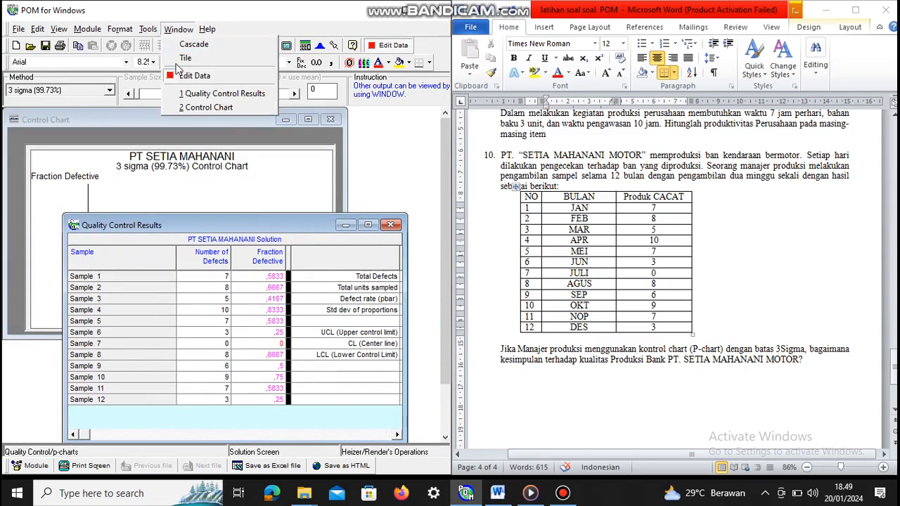
pyautogui.click(178, 60)
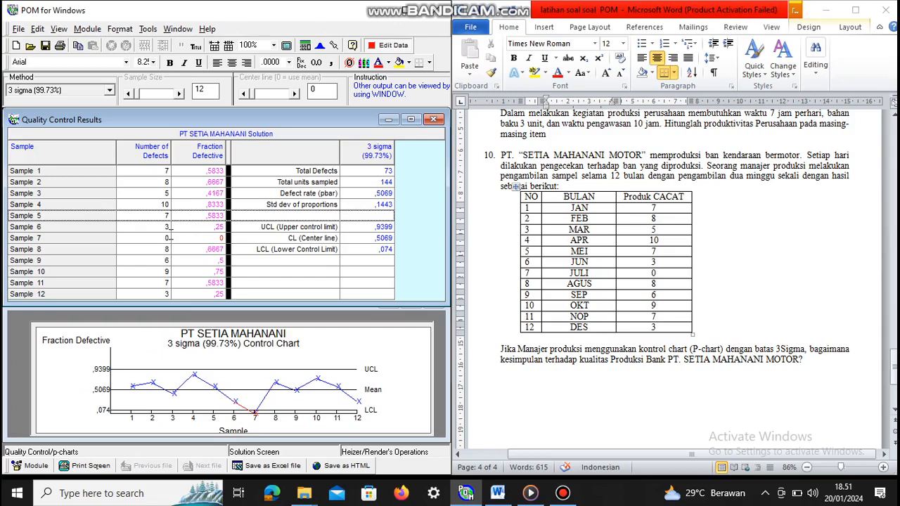
pyautogui.click(177, 236)
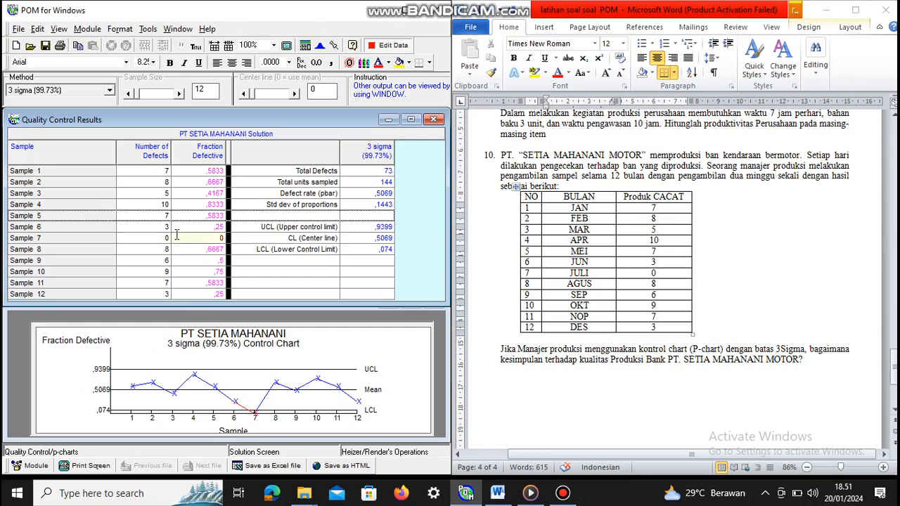